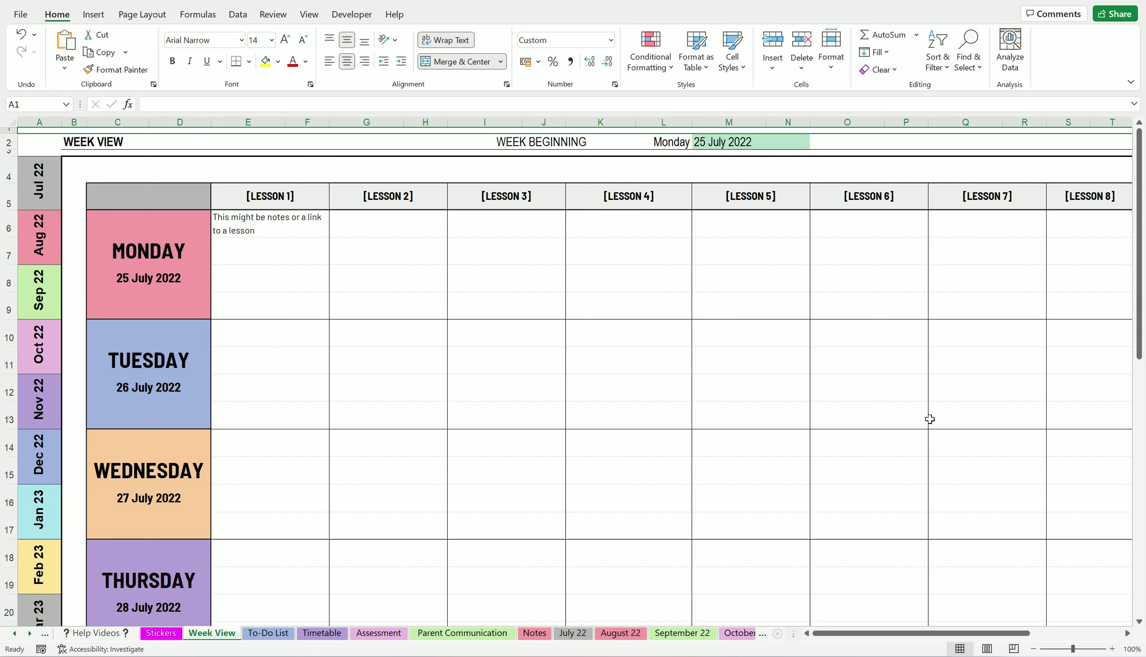
Switch to the horizontal planner window, with days across and lessons down
mouse_move(780, 656)
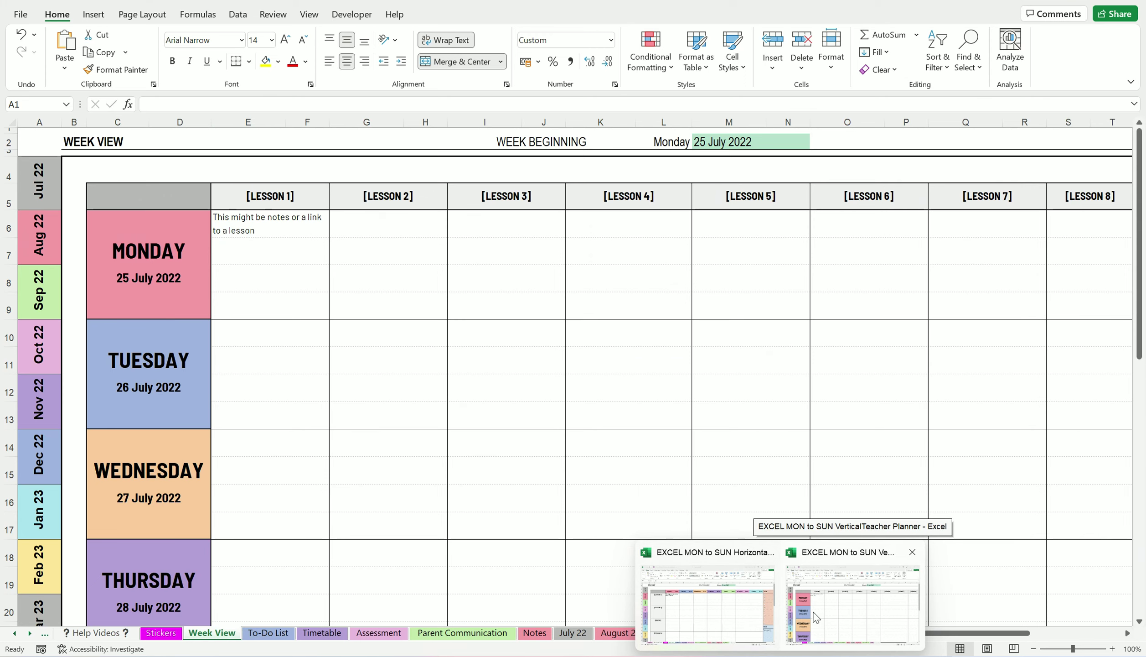
click(740, 611)
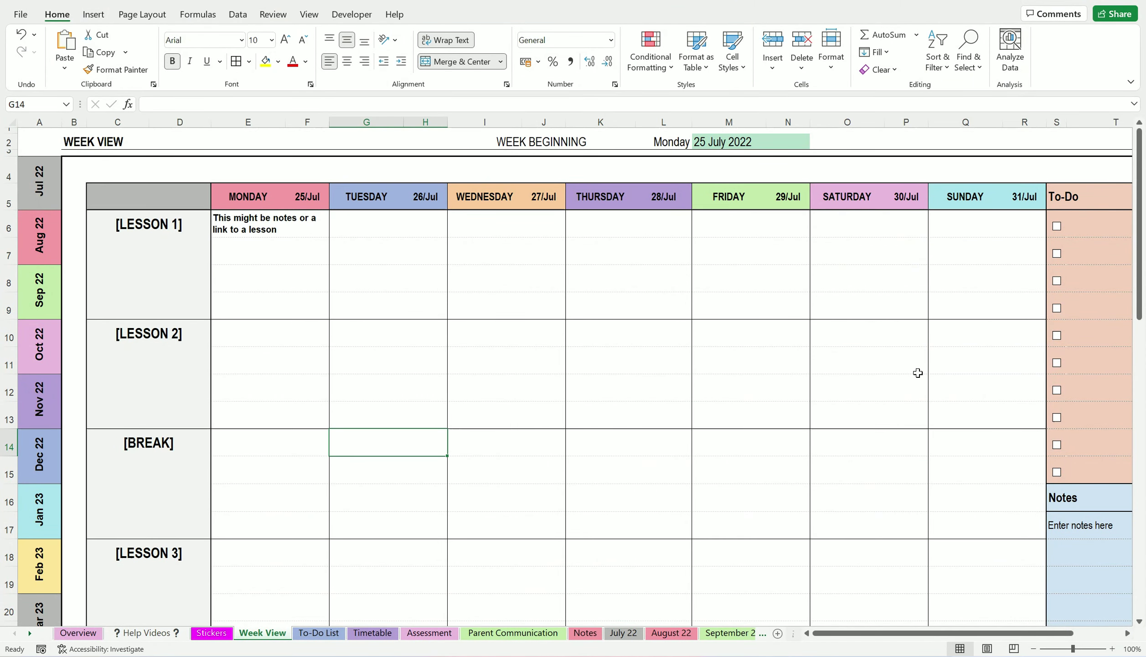
scroll(916, 373, down, 2)
scroll(903, 373, up, 2)
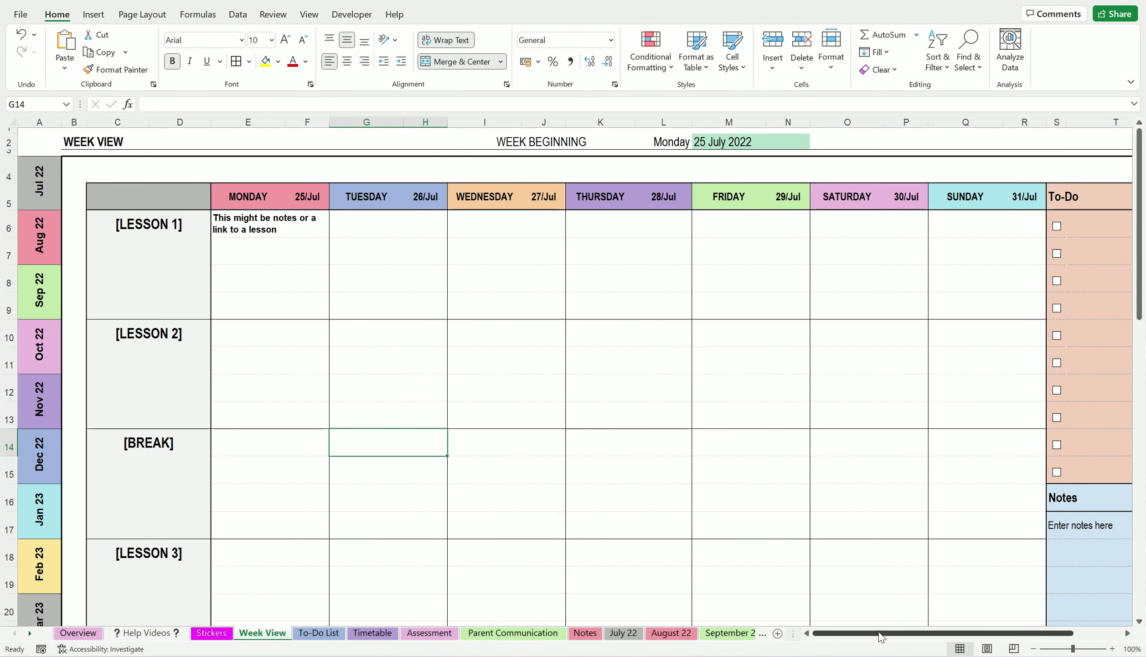
mouse_move(882, 634)
mouse_down()
mouse_move(933, 638)
mouse_move(884, 636)
mouse_up()
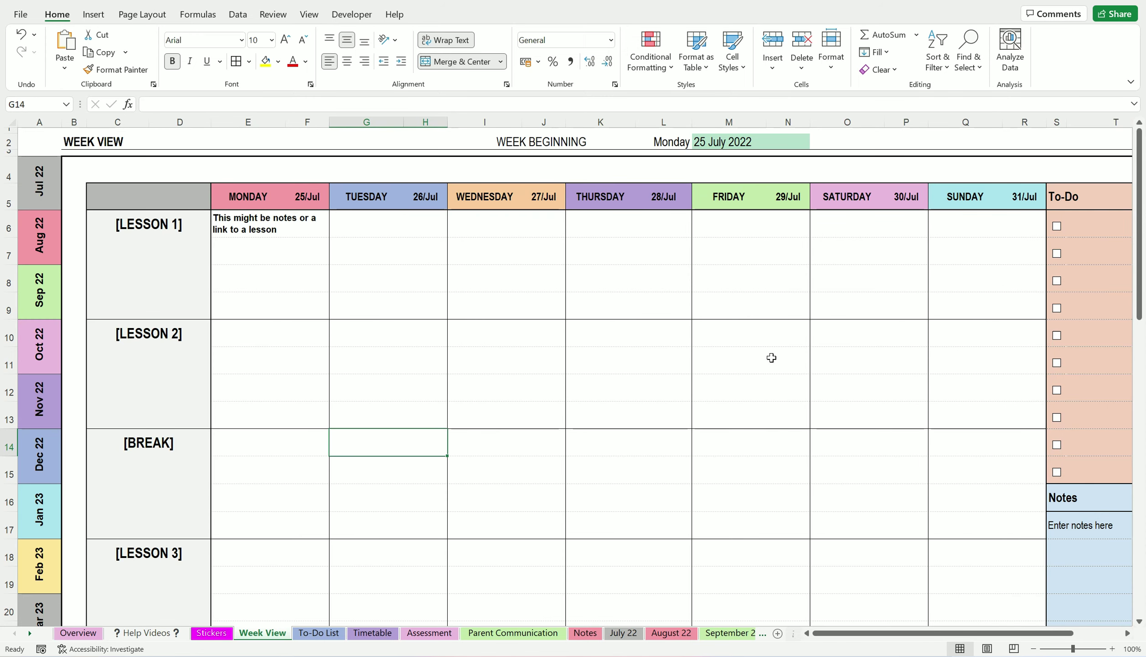
click(597, 321)
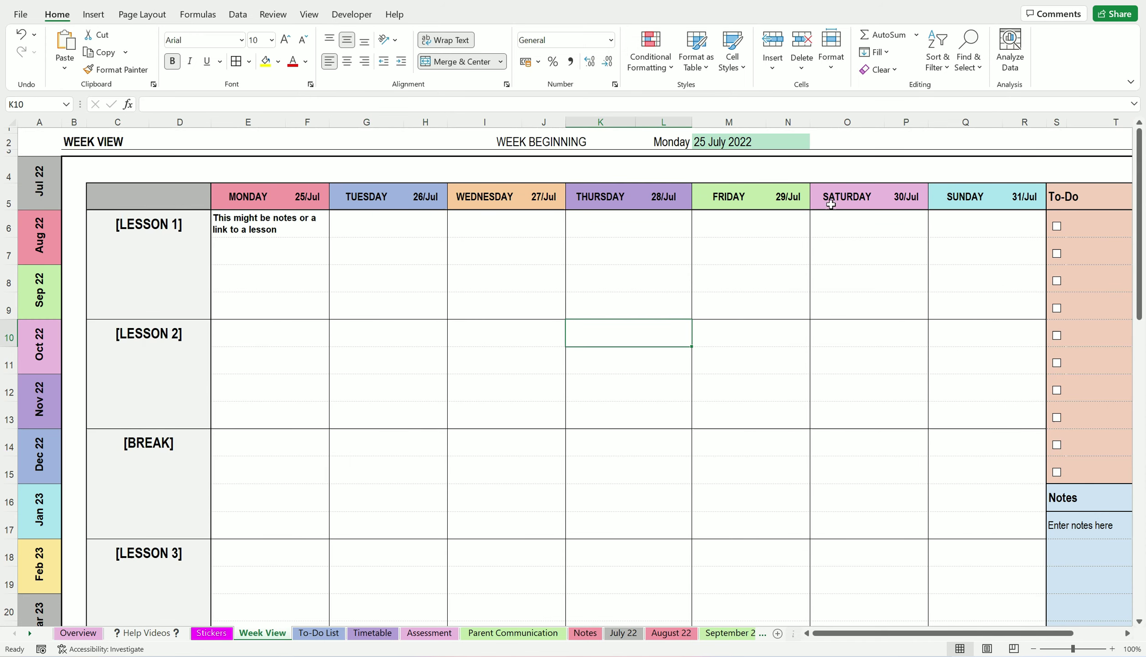
Change the week-beginning date in M2 to 30/07/2022
click(704, 142)
double_click(705, 142)
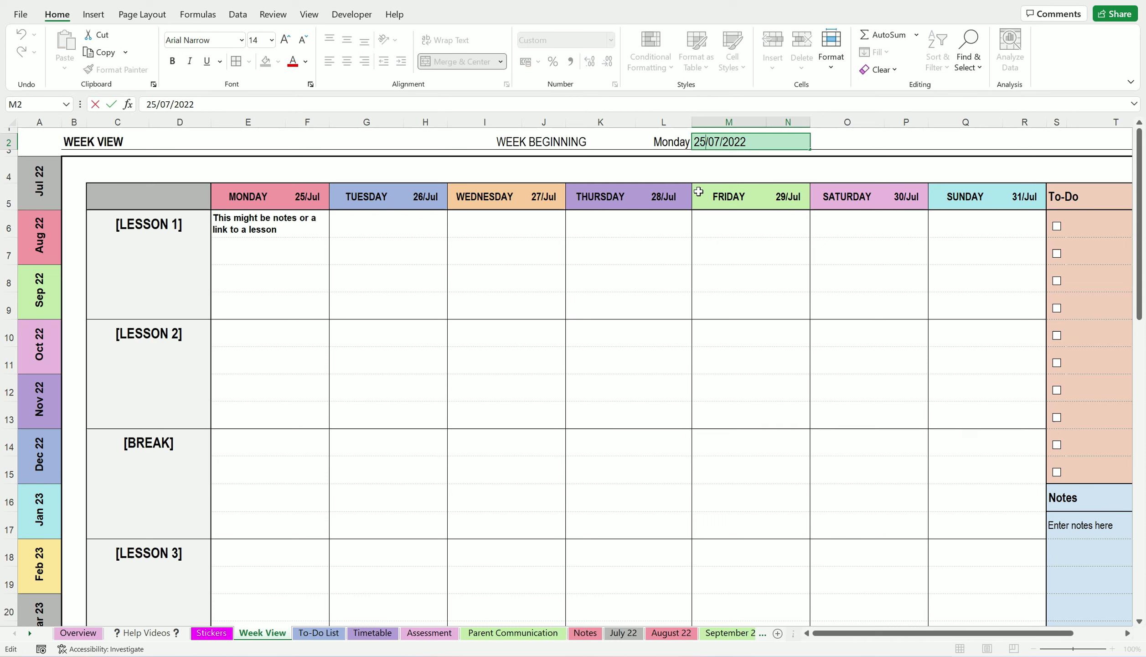
key(BackSpace)
key(BackSpace)
text(30)
key(Return)
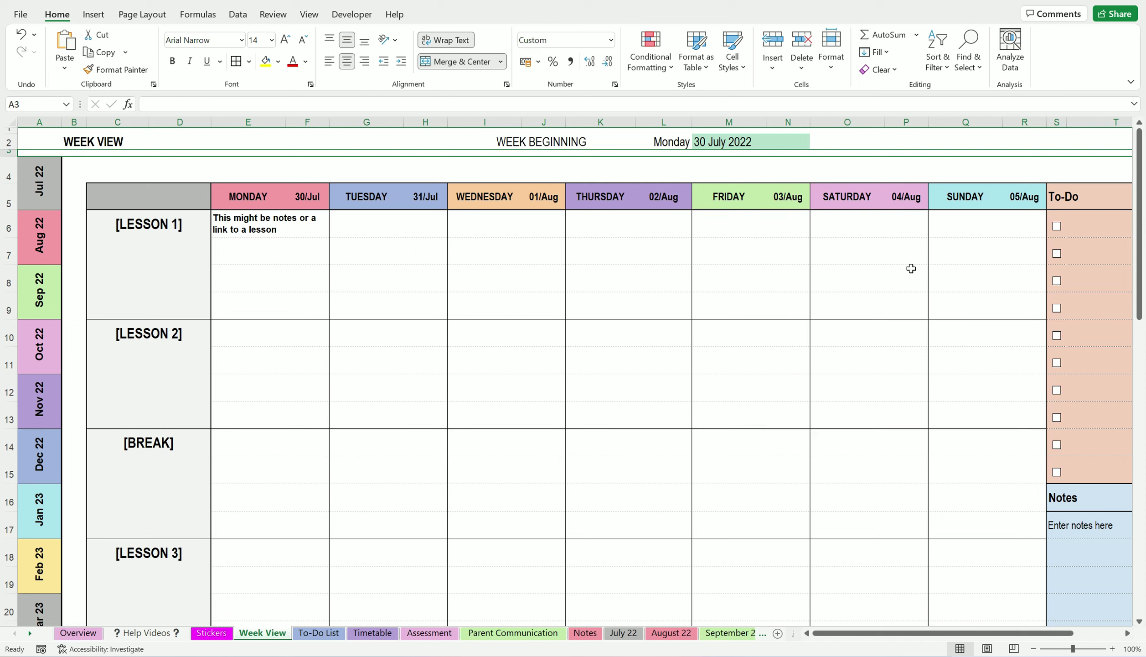
right_click(274, 639)
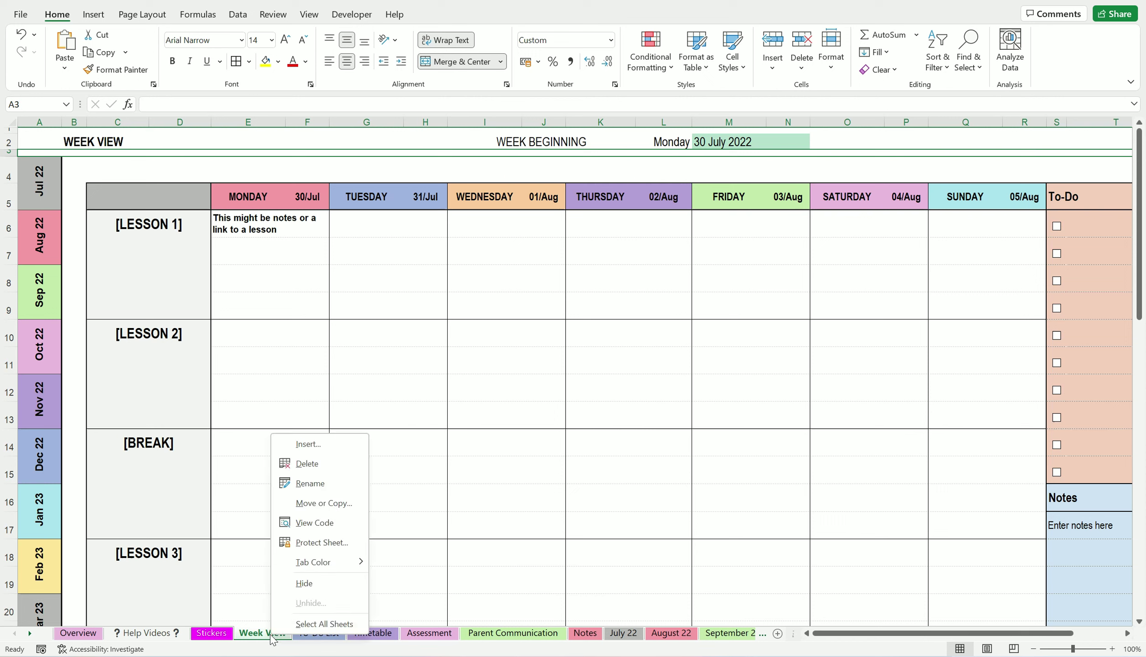
click(325, 503)
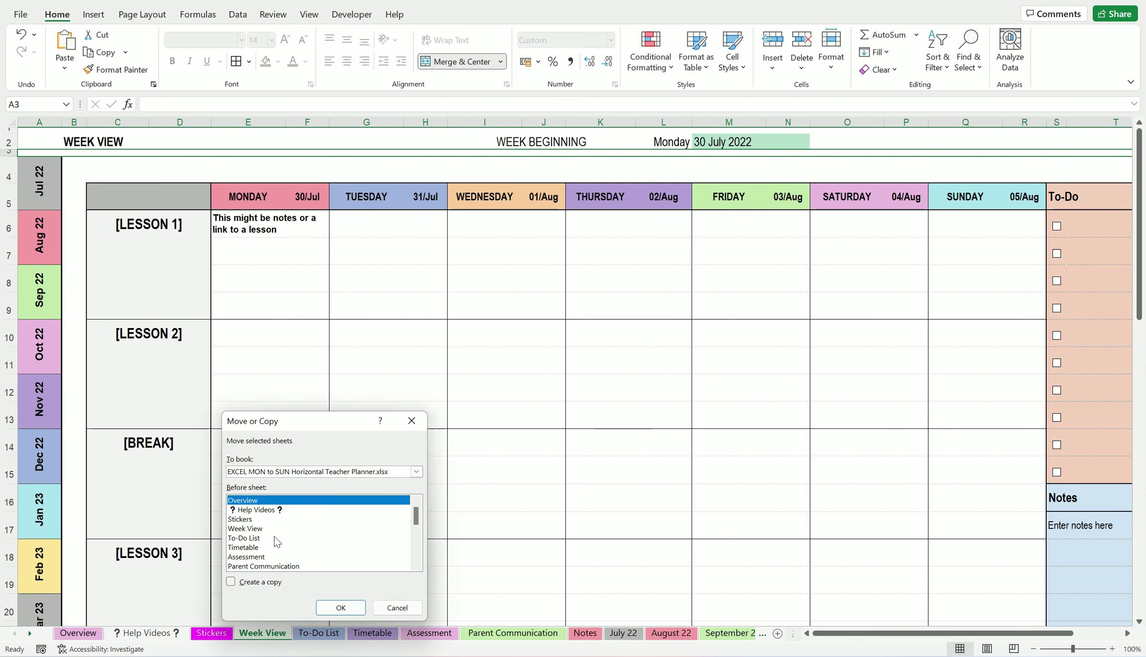
click(238, 585)
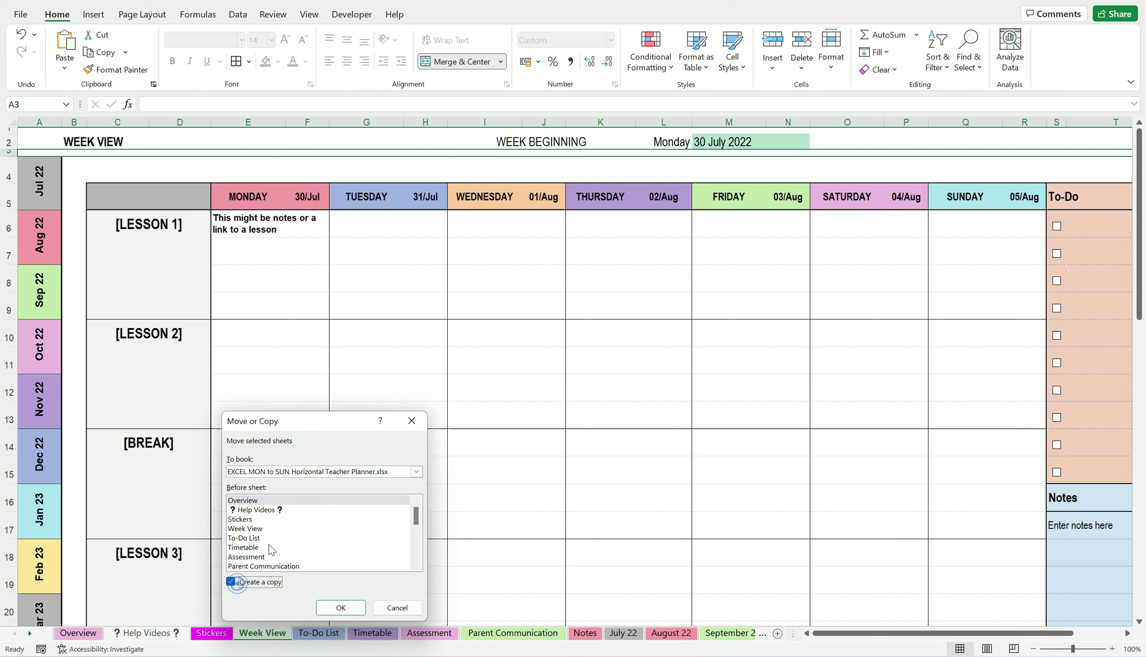
click(232, 584)
click(418, 423)
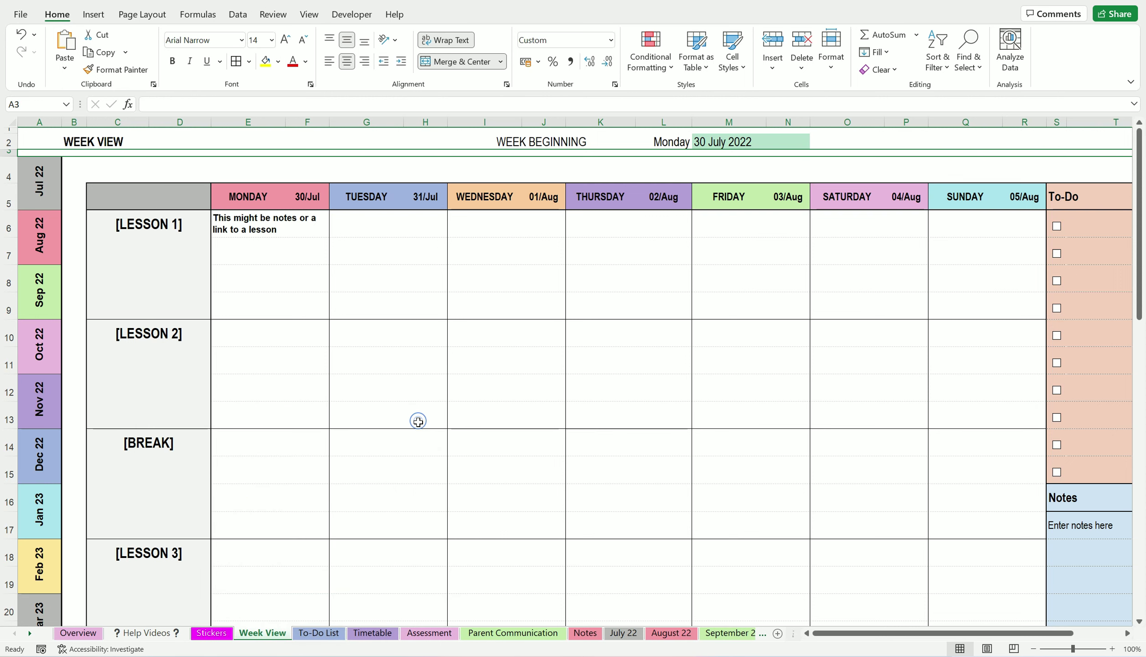
right_click(267, 636)
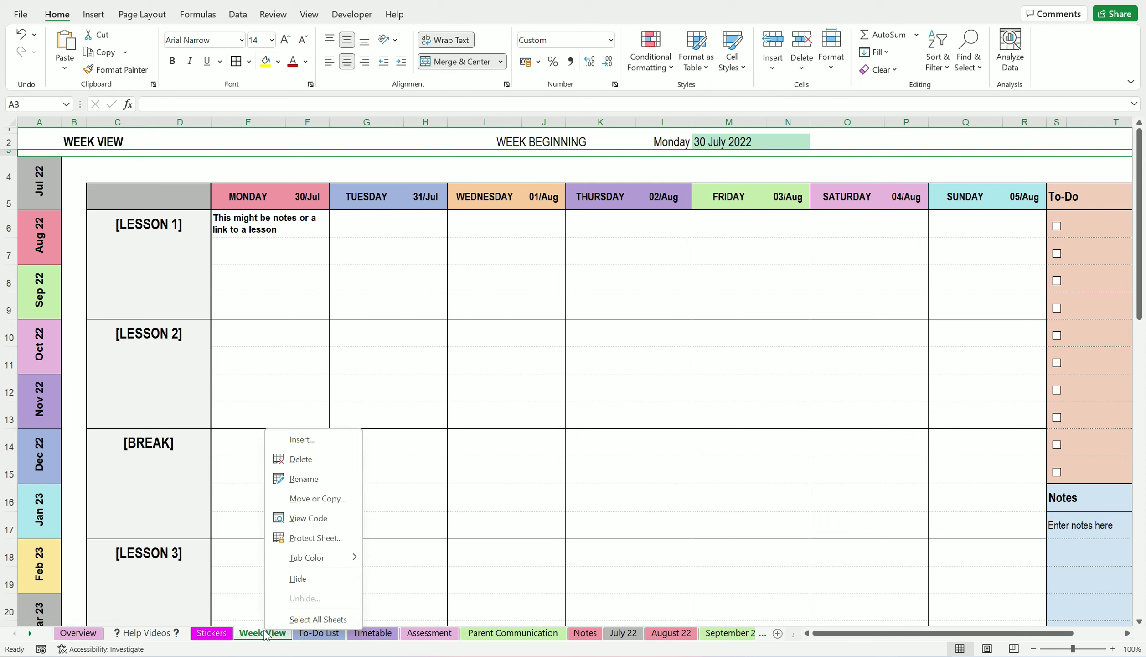
click(299, 579)
right_click(270, 637)
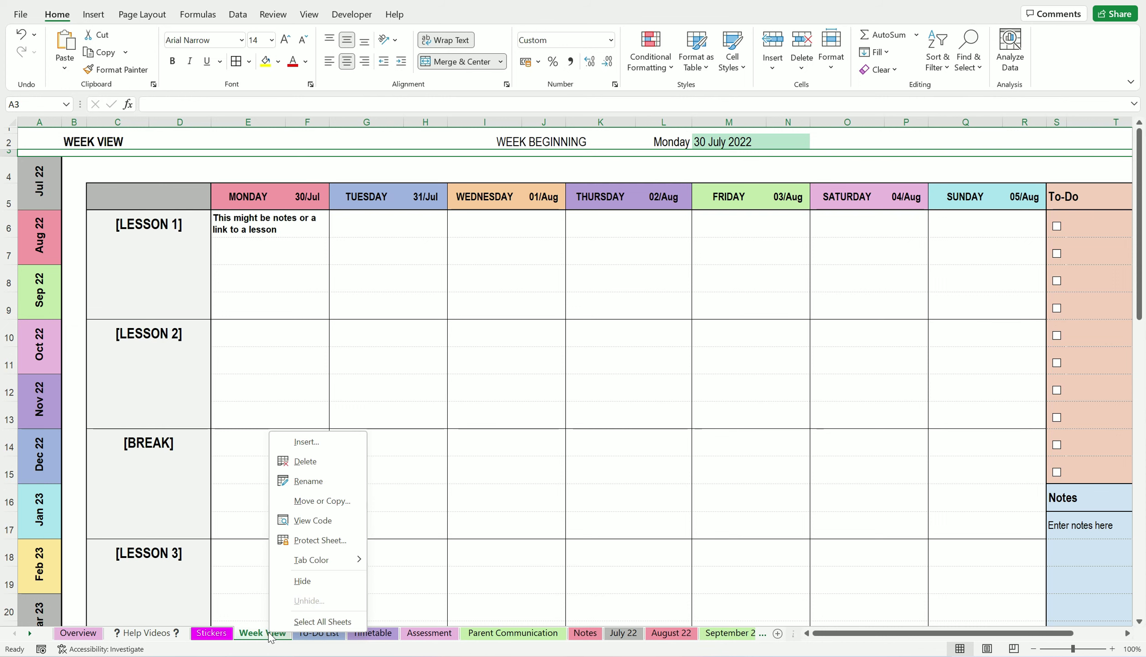
click(302, 581)
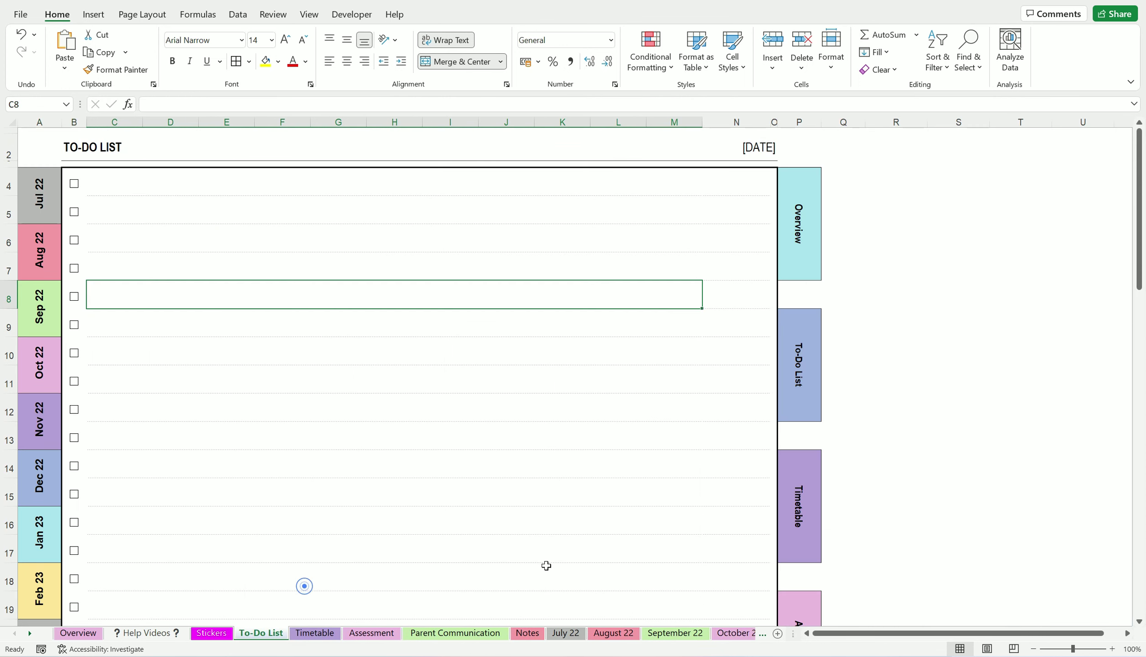
right_click(242, 634)
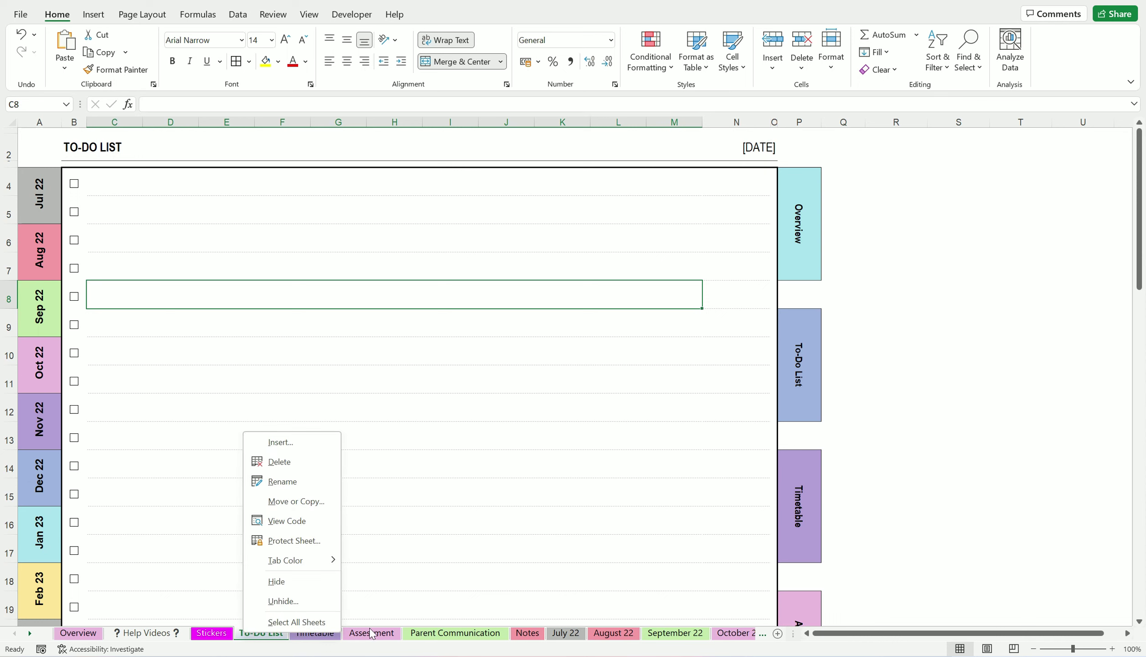
click(283, 600)
click(309, 638)
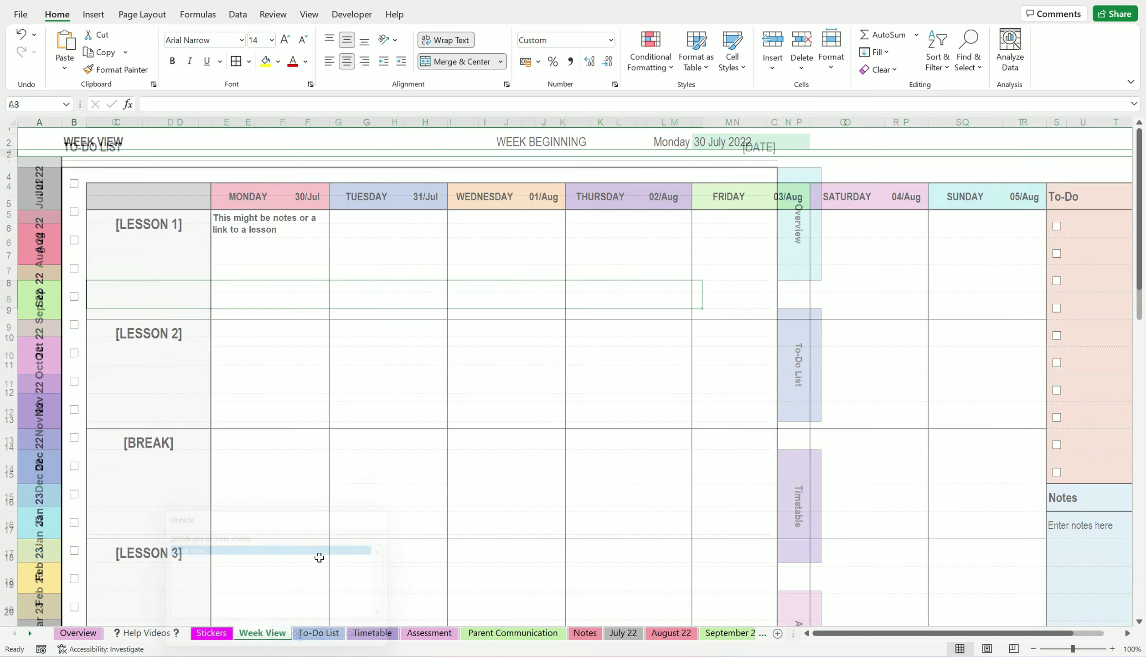
click(355, 482)
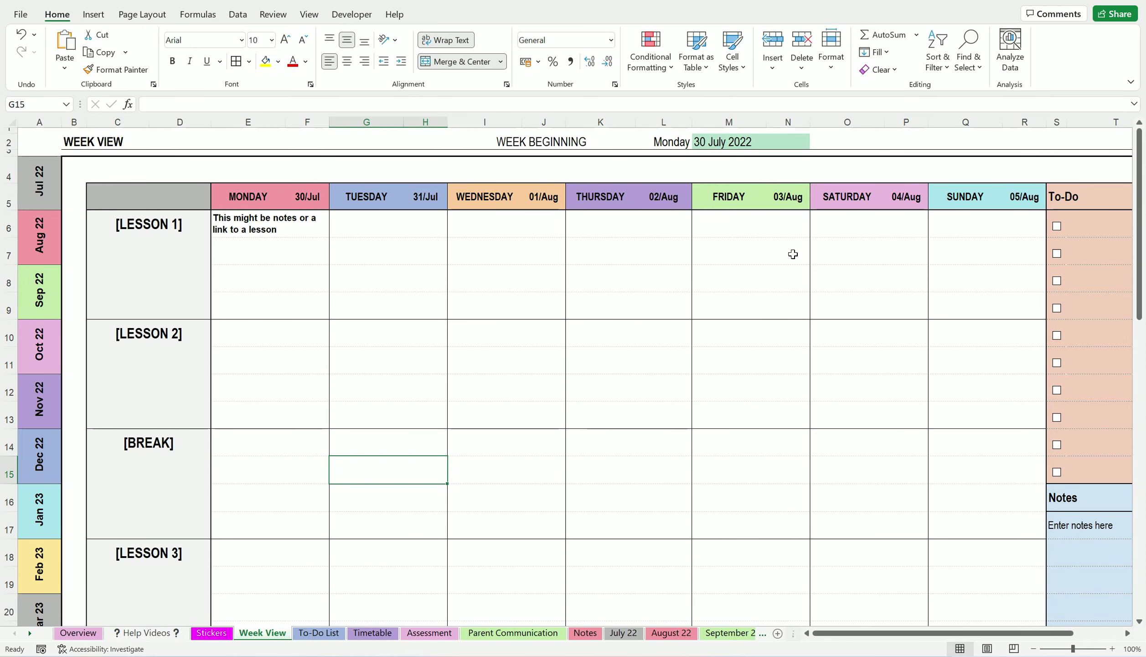
Delete columns O through R (Saturday and Sunday) so To-Do follows Friday
click(835, 121)
click(852, 276)
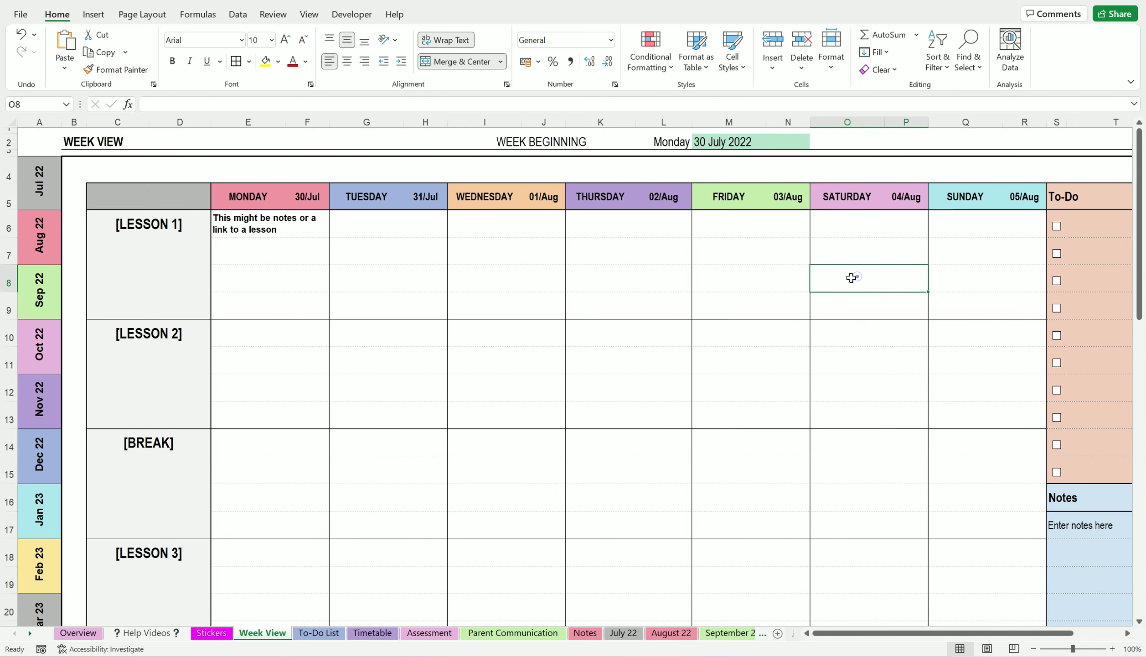
scroll(977, 296, down, 3)
scroll(978, 296, up, 3)
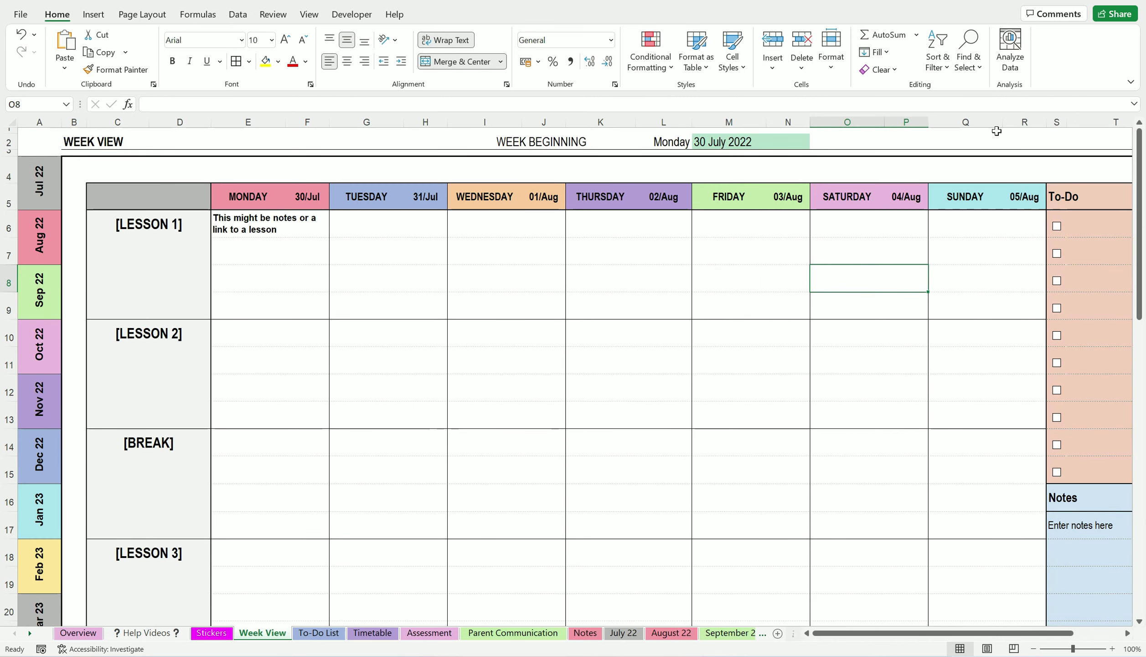
click(837, 121)
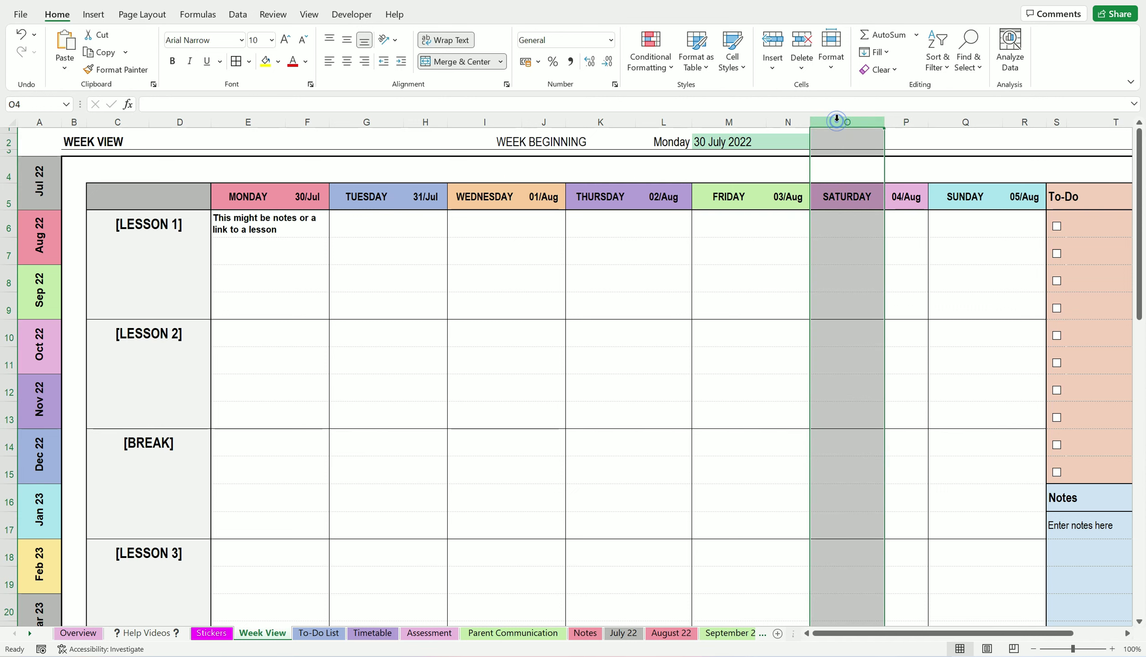
click(929, 246)
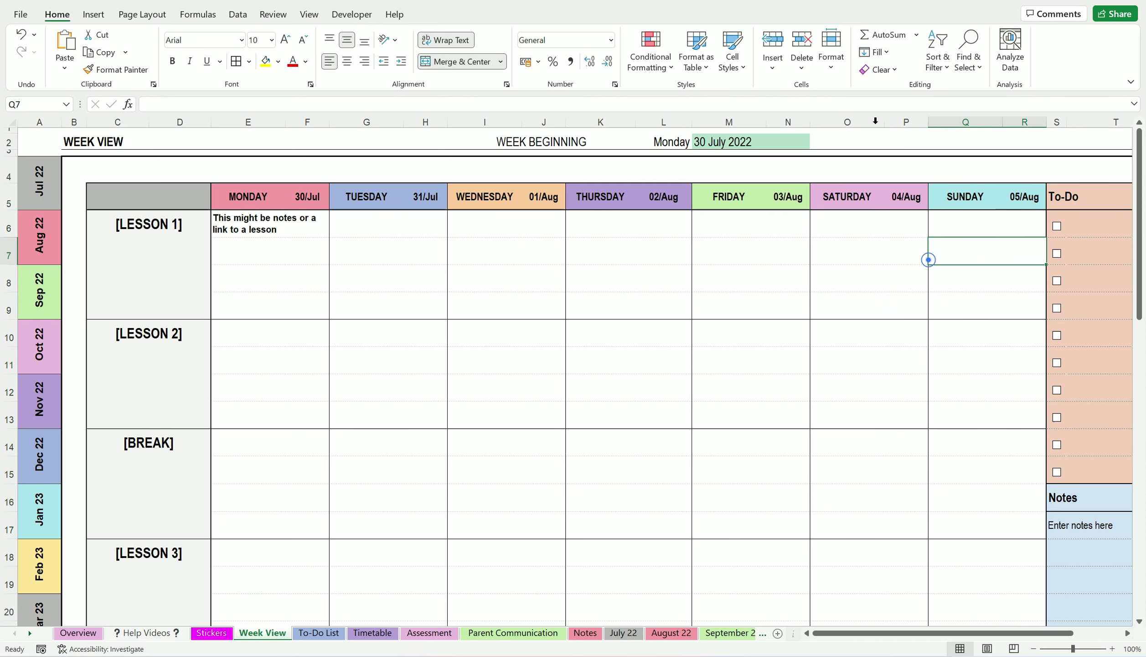
click(849, 122)
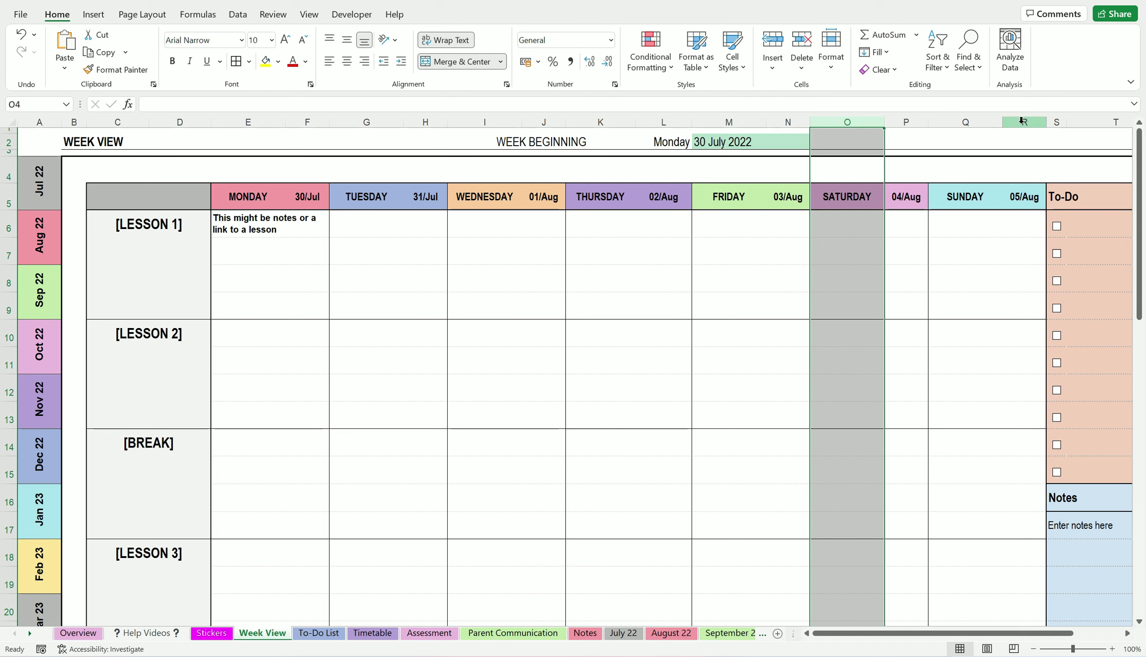
shift+click(1025, 122)
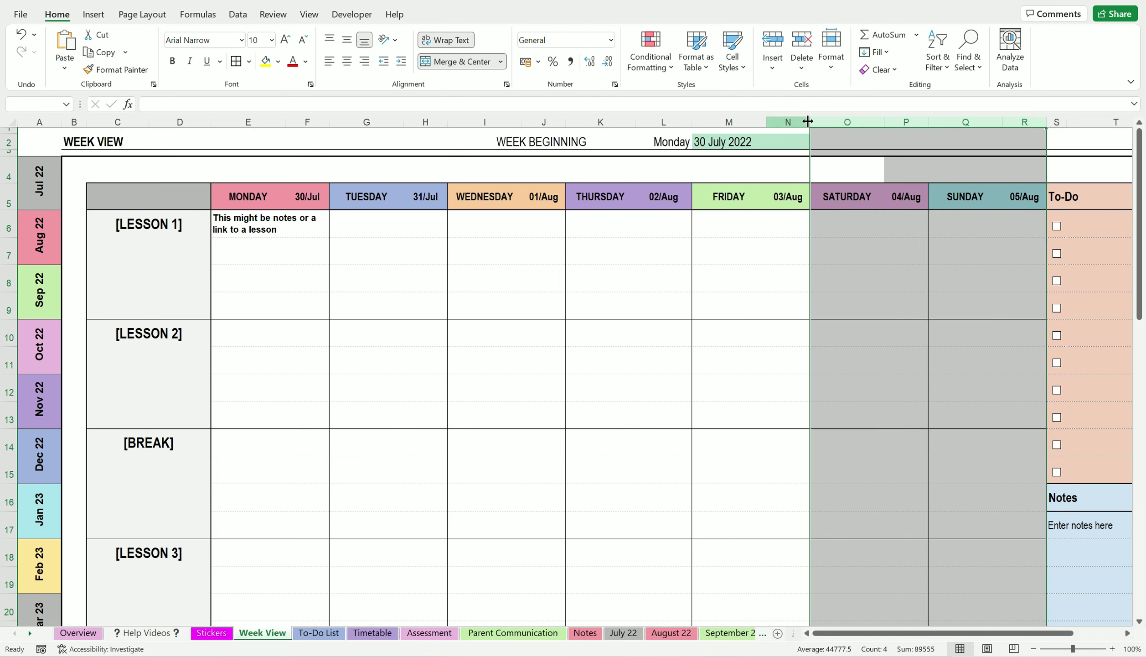
right_click(904, 119)
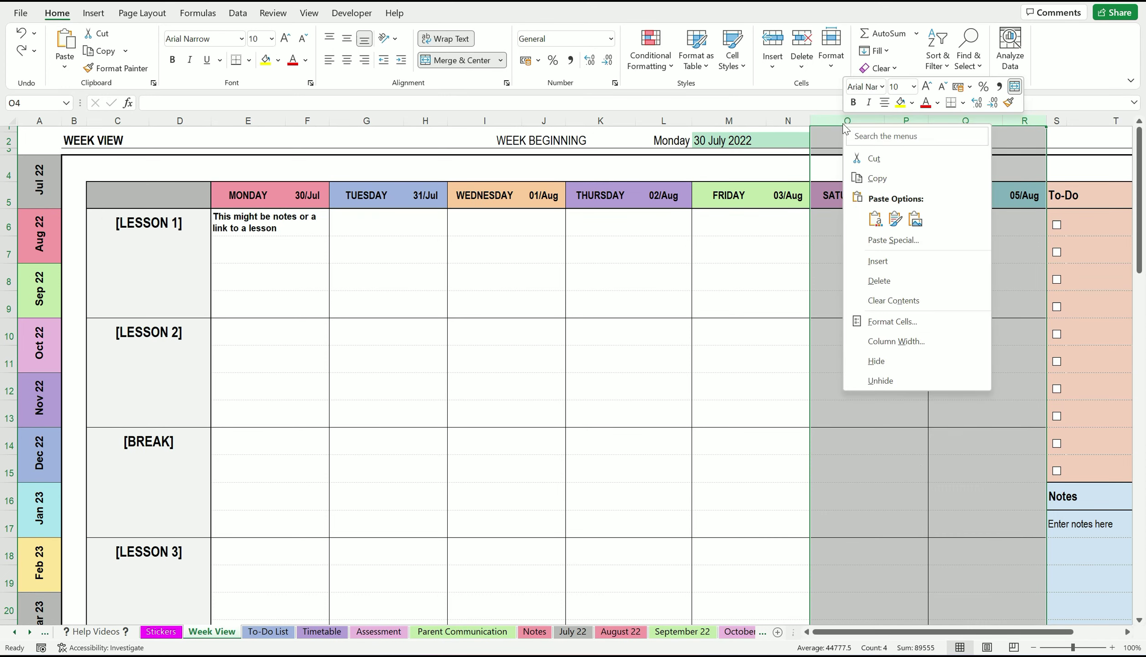
click(888, 281)
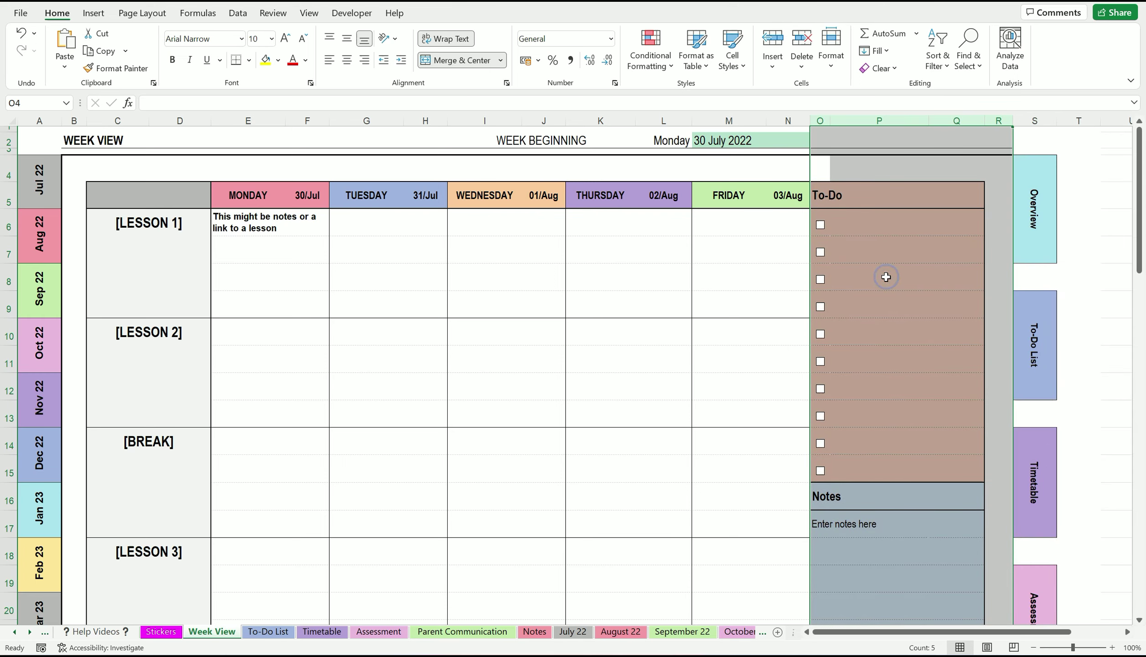
click(727, 328)
scroll(726, 330, down, 7)
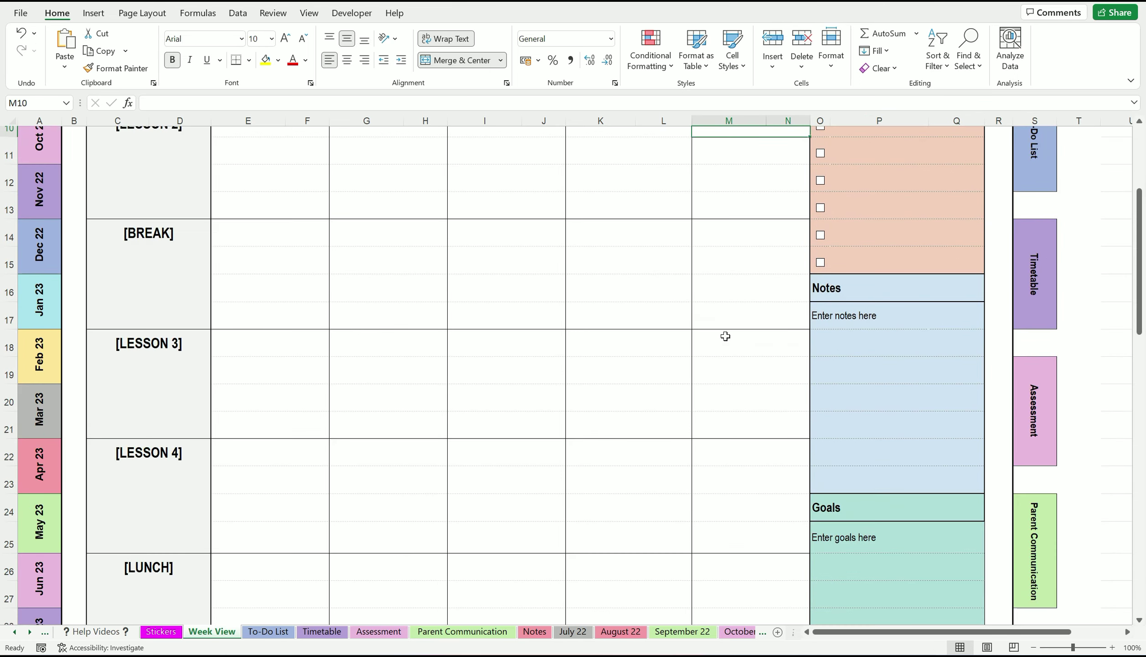
scroll(725, 334, up, 5)
scroll(726, 337, up, 3)
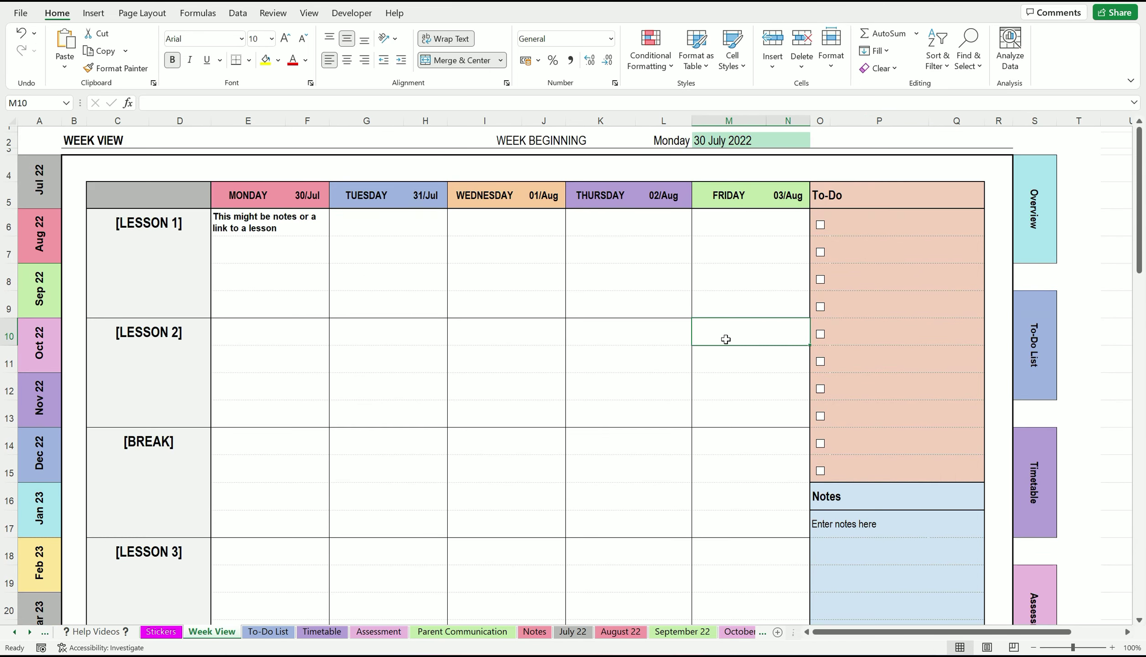
scroll(726, 339, down, 9)
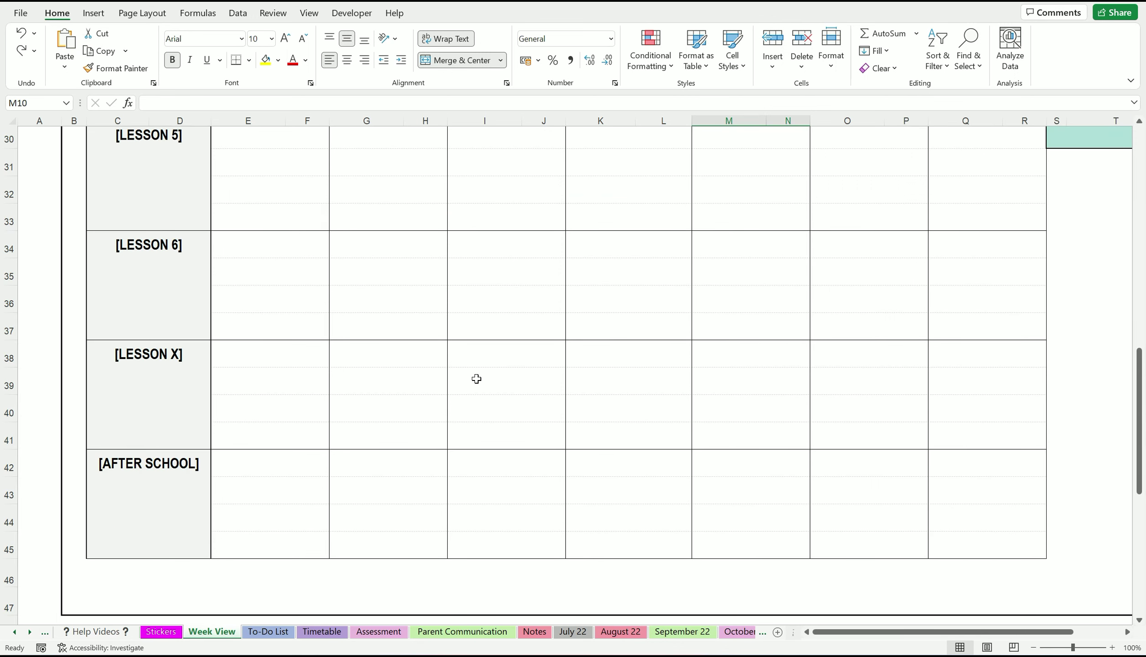
scroll(473, 376, up, 2)
scroll(472, 372, down, 2)
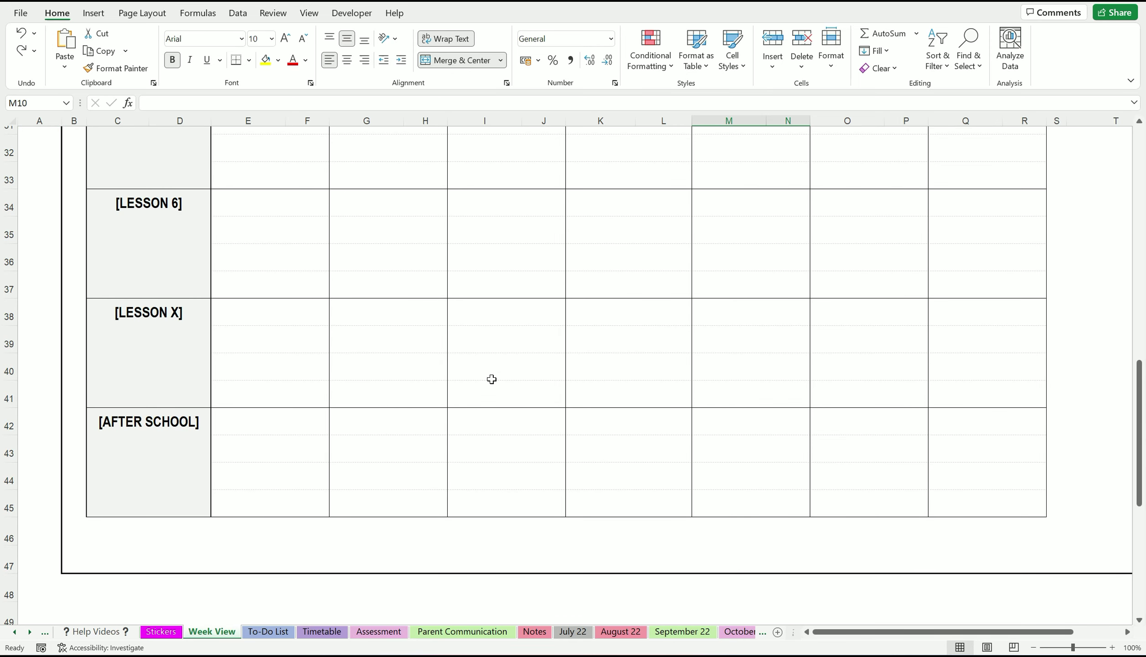
scroll(482, 379, up, 6)
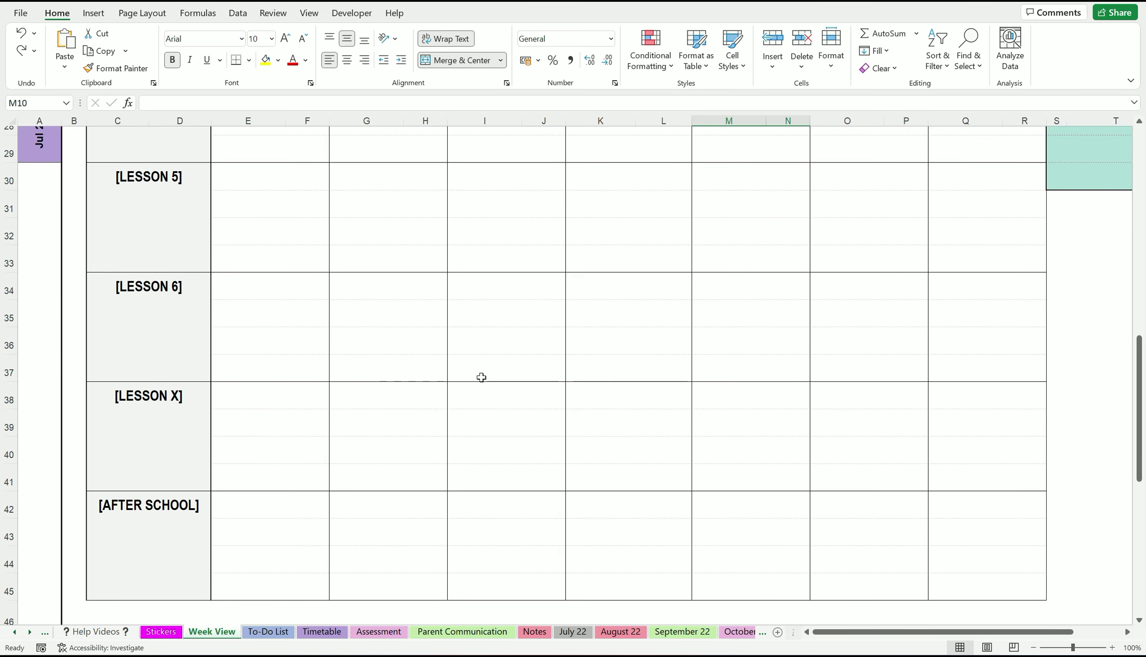
scroll(475, 375, down, 4)
scroll(474, 374, down, 2)
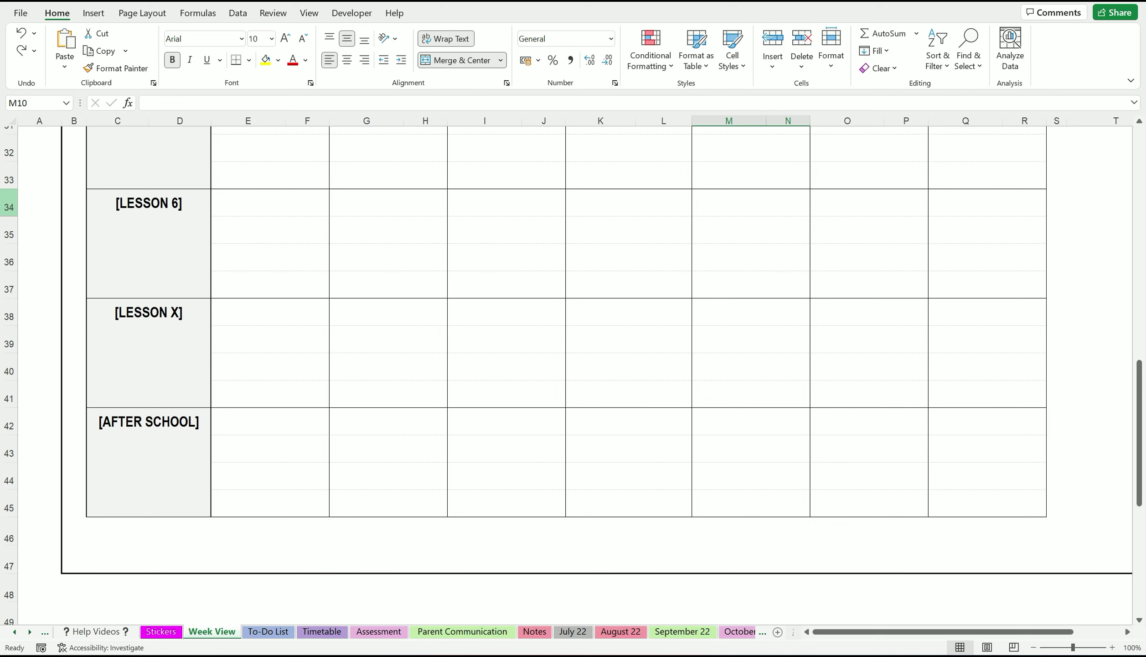
scroll(200, 255, down, 1)
scroll(211, 278, up, 2)
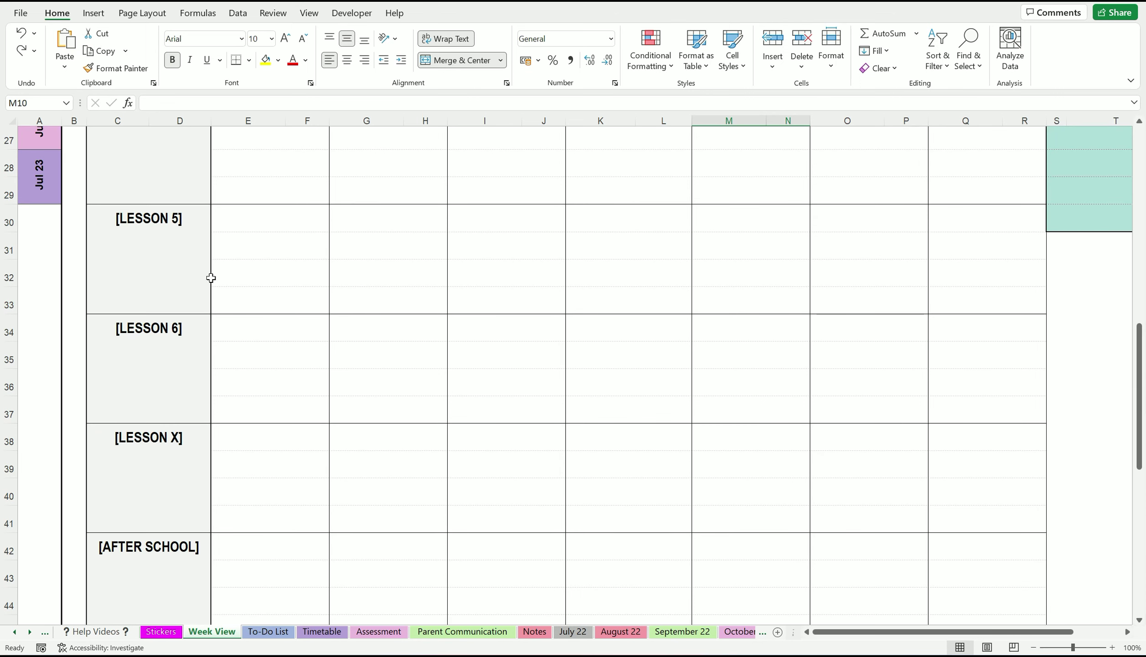
scroll(200, 296, down, 1)
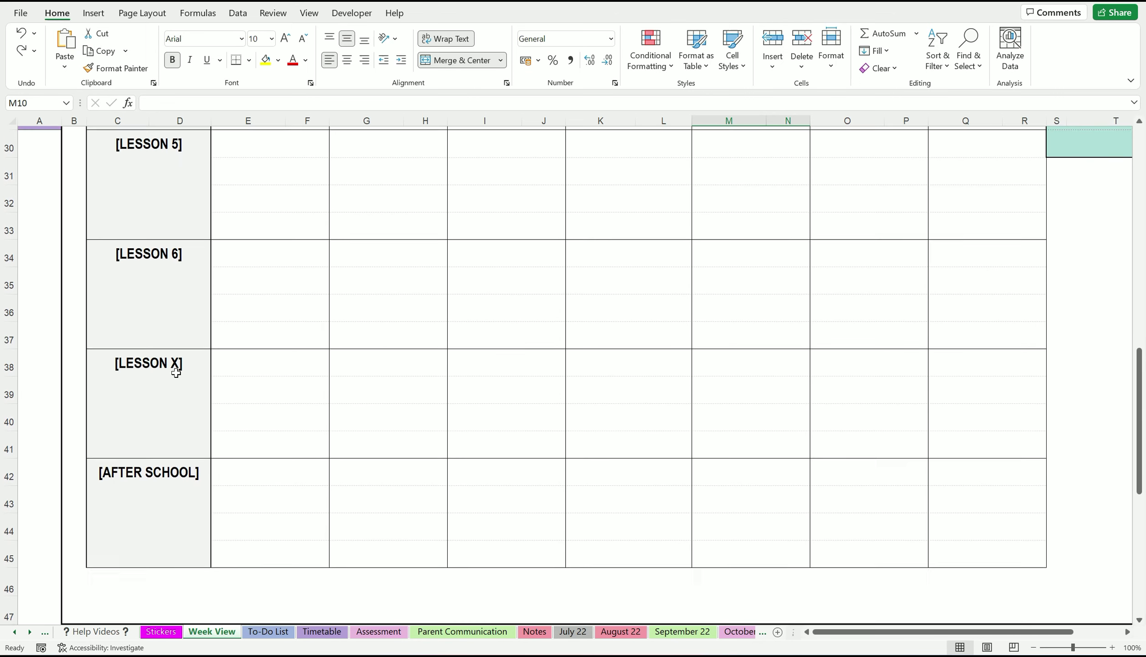
scroll(169, 319, down, 1)
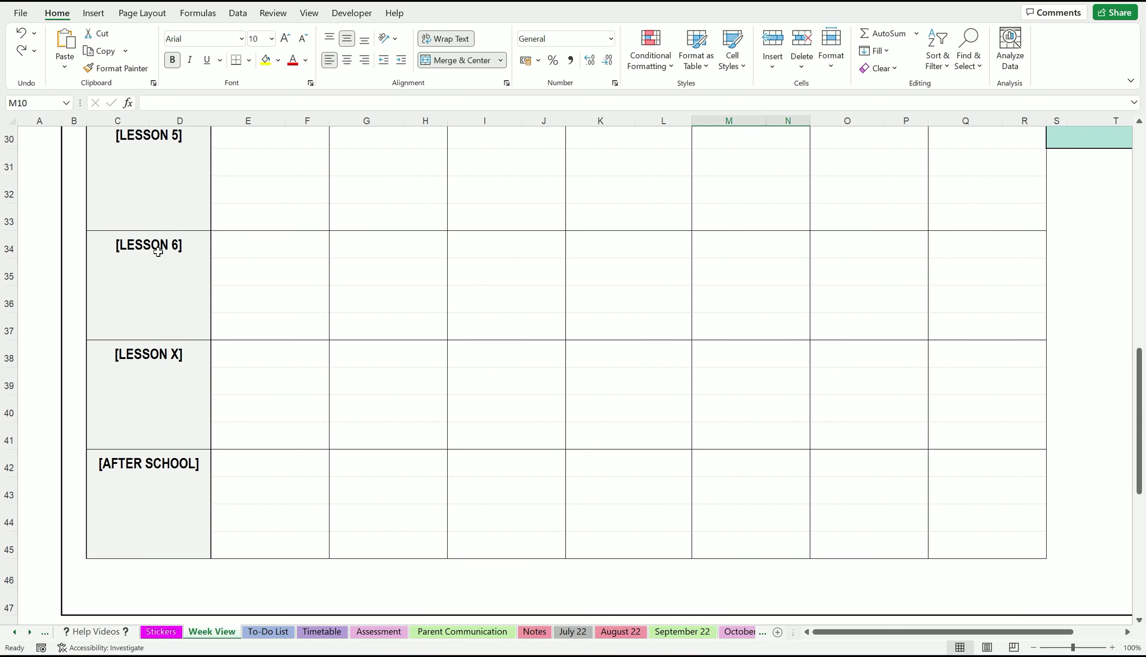
Hide rows 38 to 46, the Lesson X and After School rows below Lesson 6
click(19, 357)
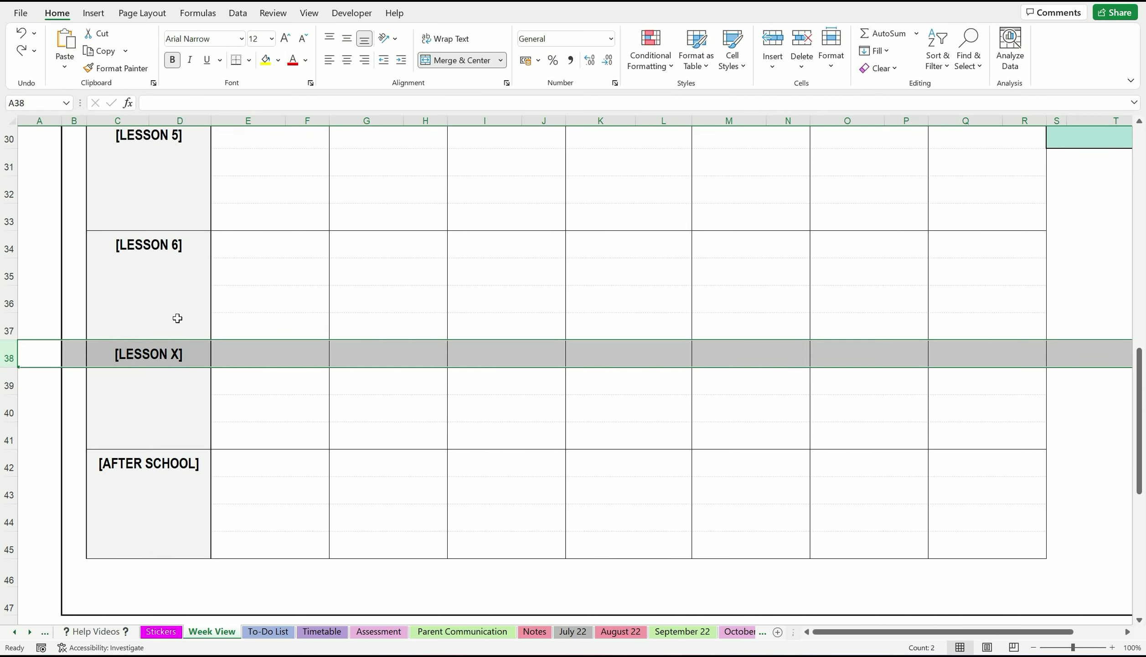
scroll(177, 318, down, 1)
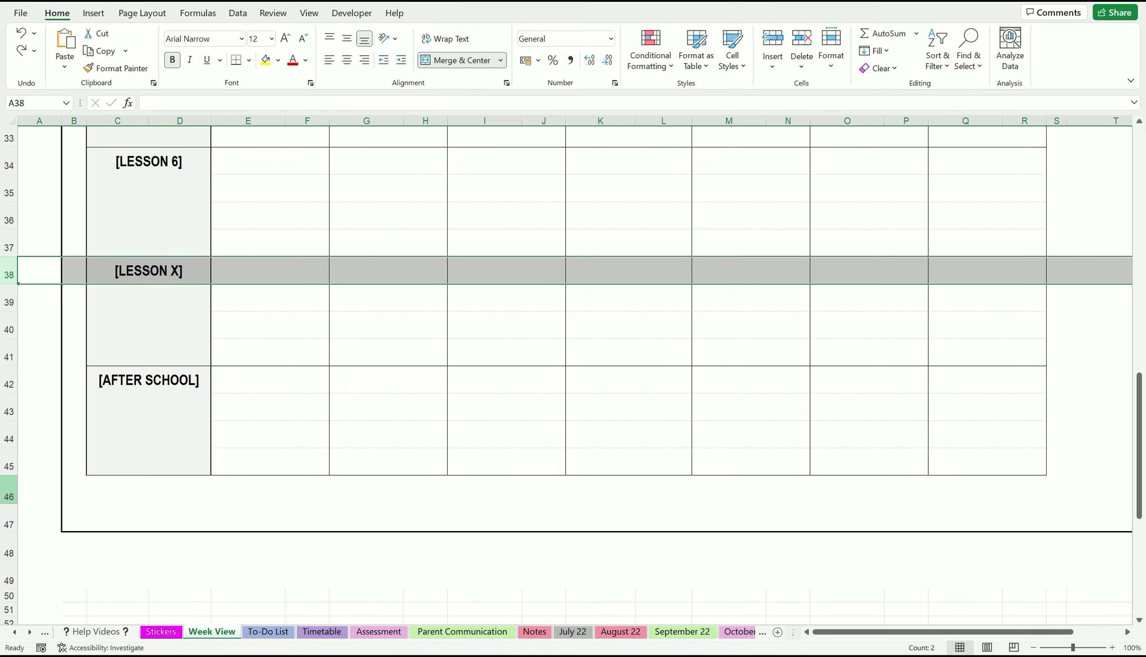
shift+click(9, 494)
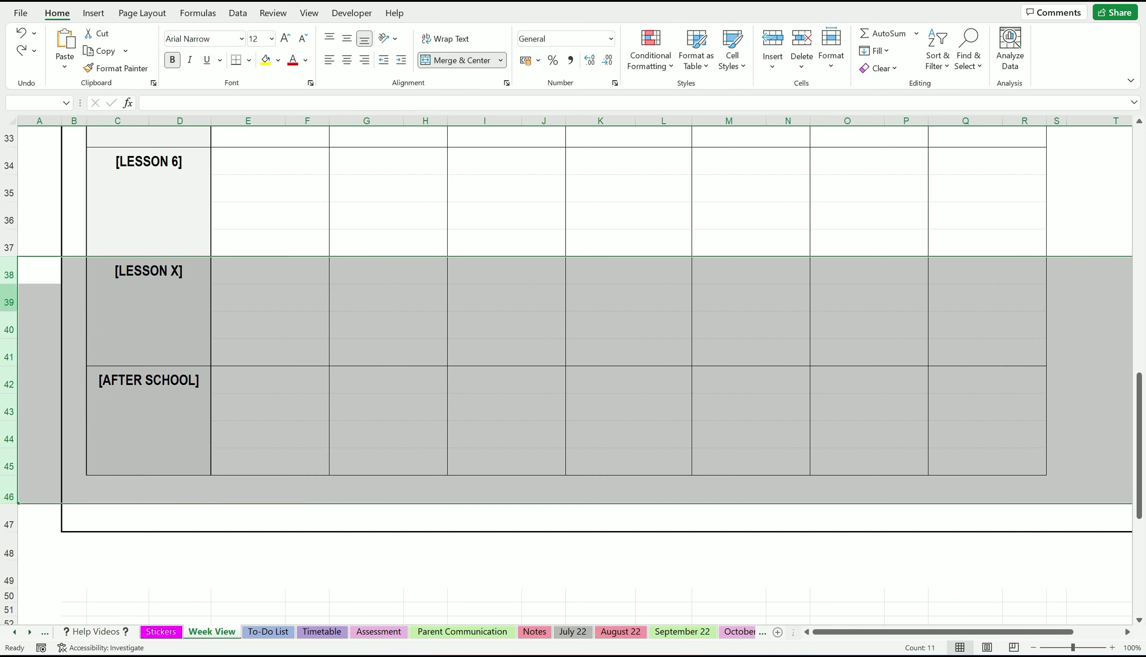
right_click(9, 302)
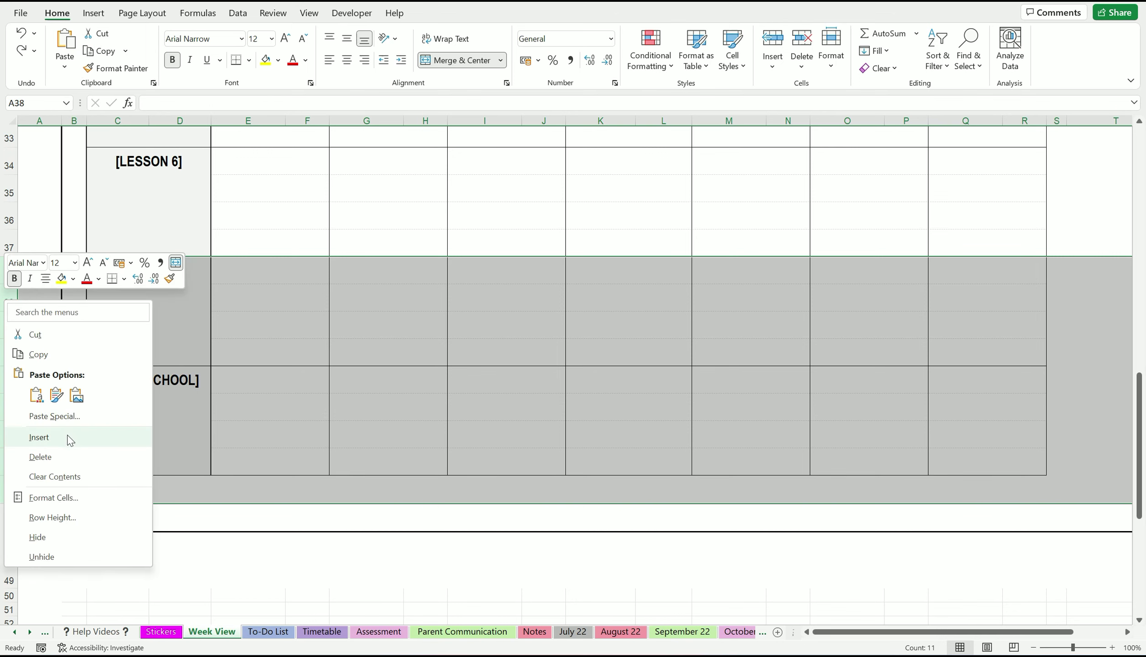
click(57, 537)
click(215, 431)
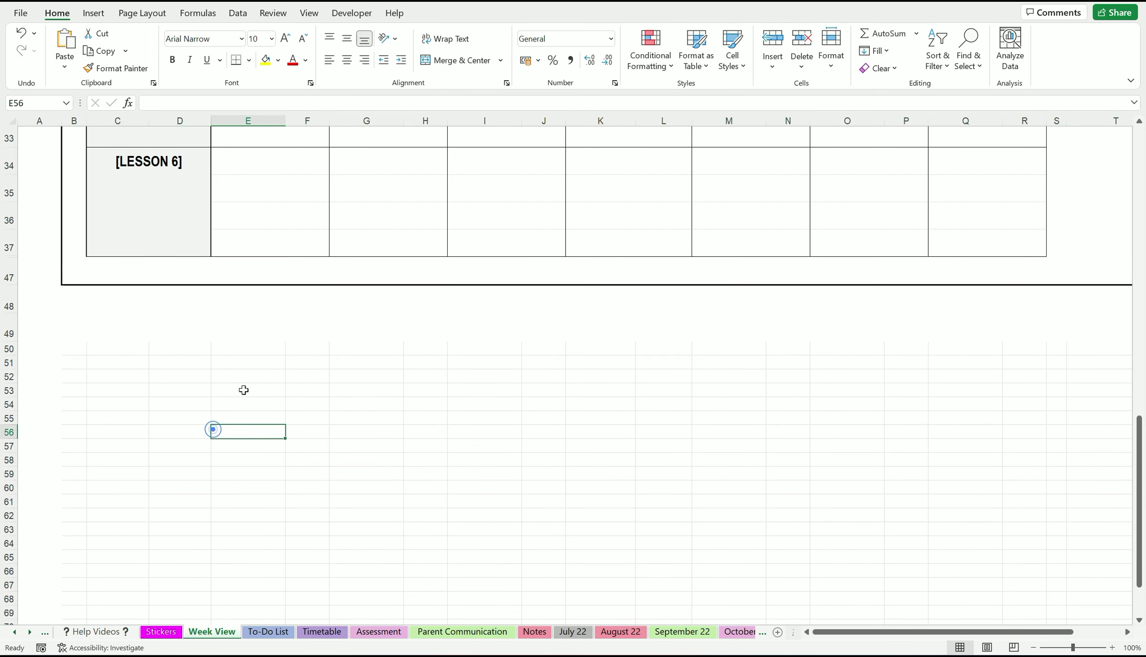
scroll(255, 385, up, 3)
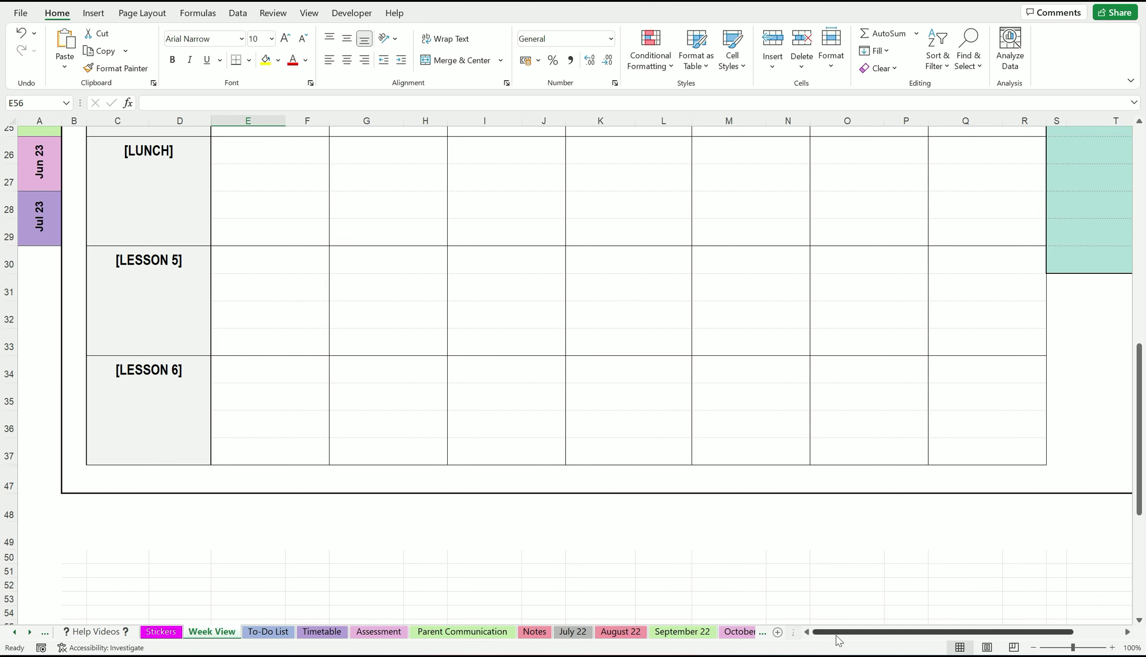
drag(839, 636, 491, 619)
Unhide rows 46 back up to 38 from the boundary below row 37
click(94, 445)
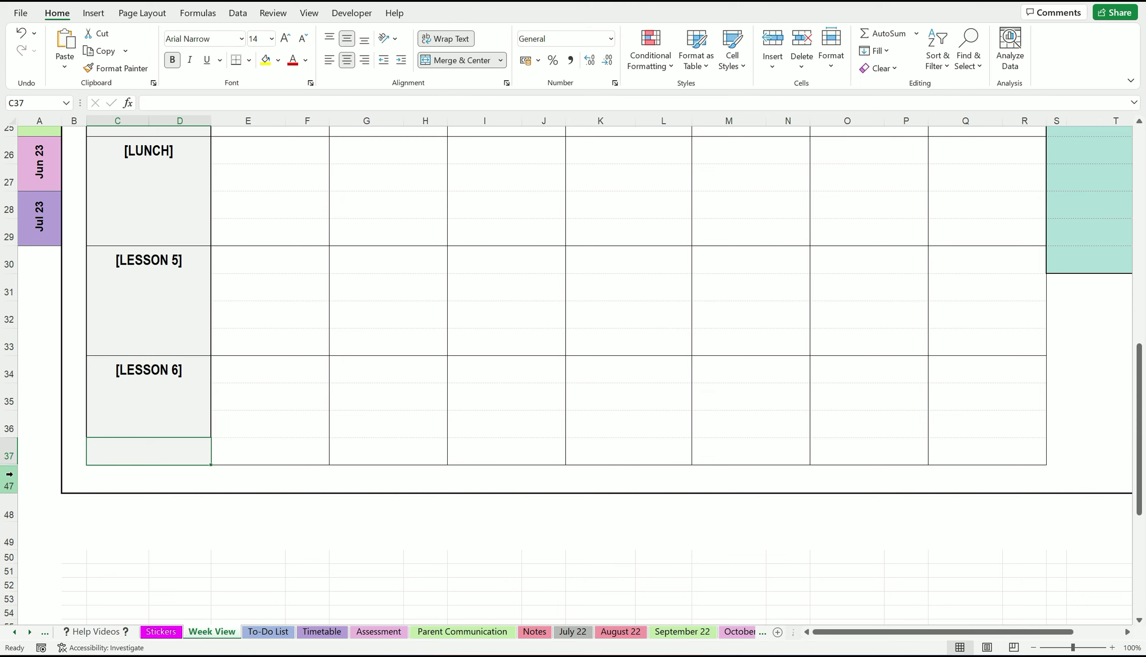
click(11, 472)
double_click(9, 465)
double_click(10, 465)
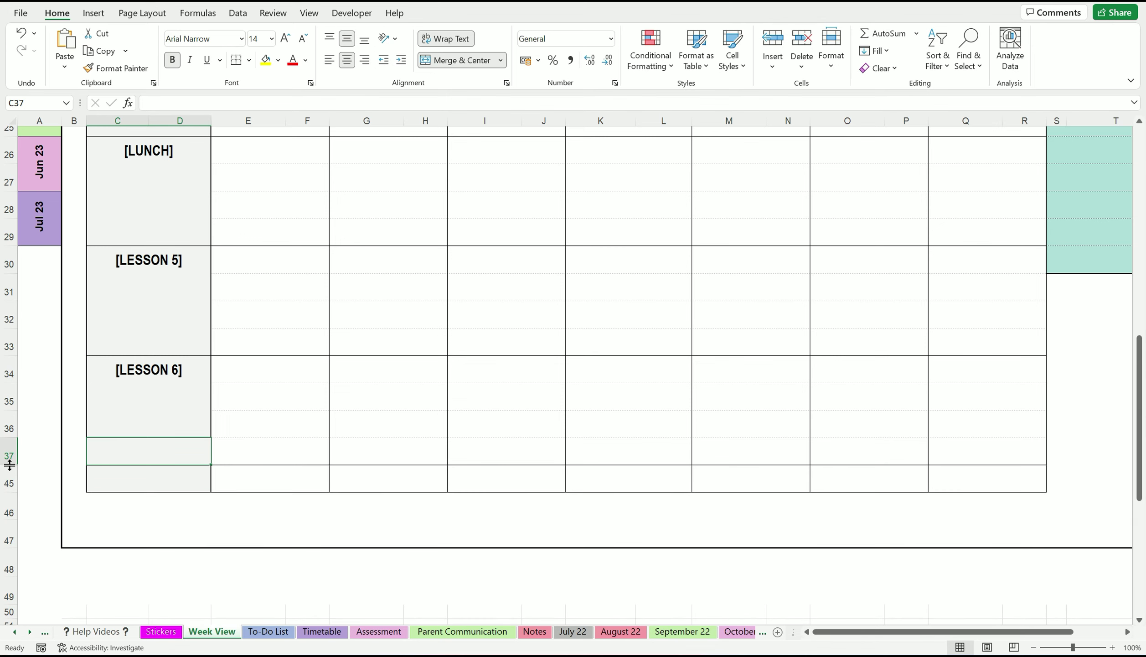
double_click(10, 465)
double_click(10, 465)
double_click(10, 465)
double_click(9, 465)
double_click(9, 465)
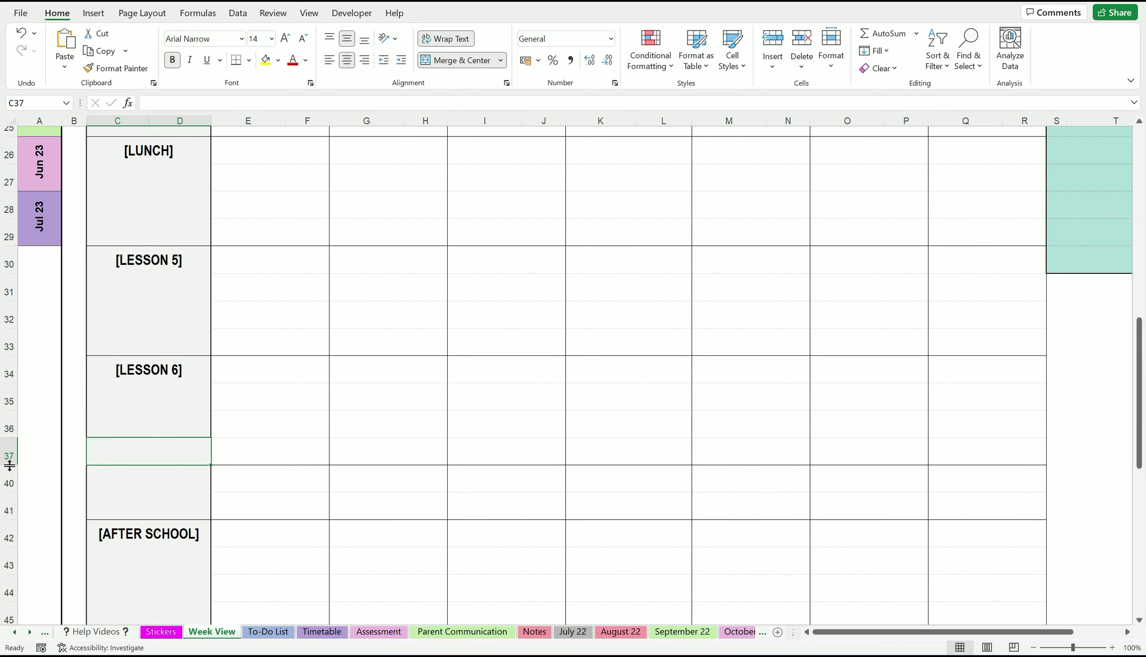
double_click(9, 464)
double_click(9, 465)
Check the restored Lesson X label and cell G42 beside After School
click(170, 469)
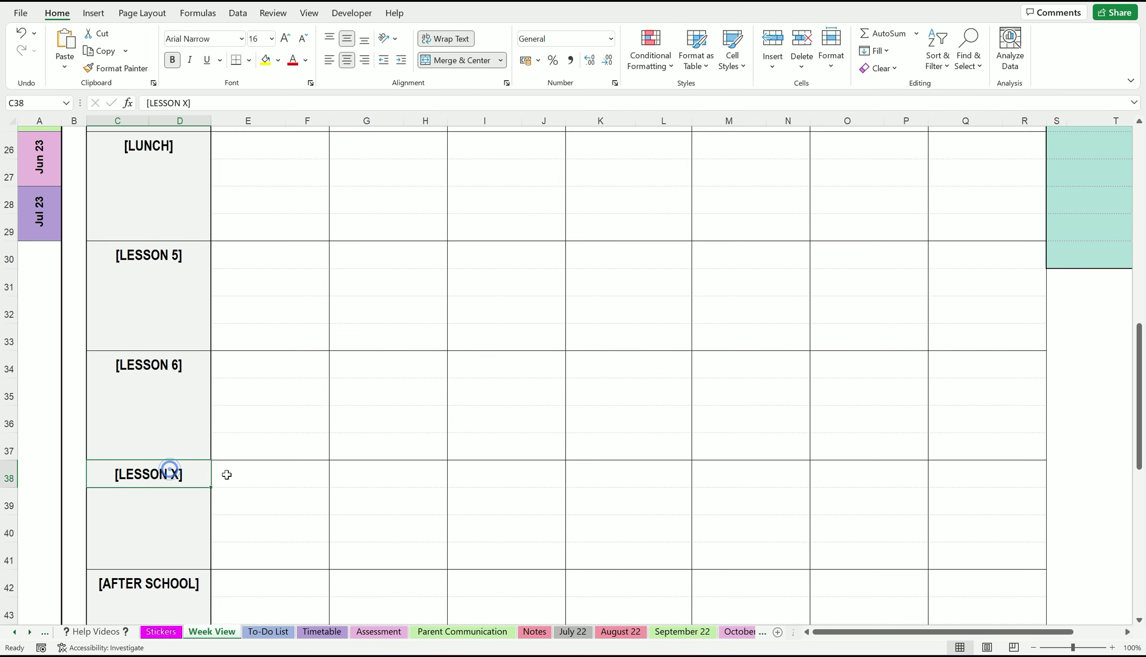
scroll(237, 461, down, 3)
scroll(237, 461, up, 2)
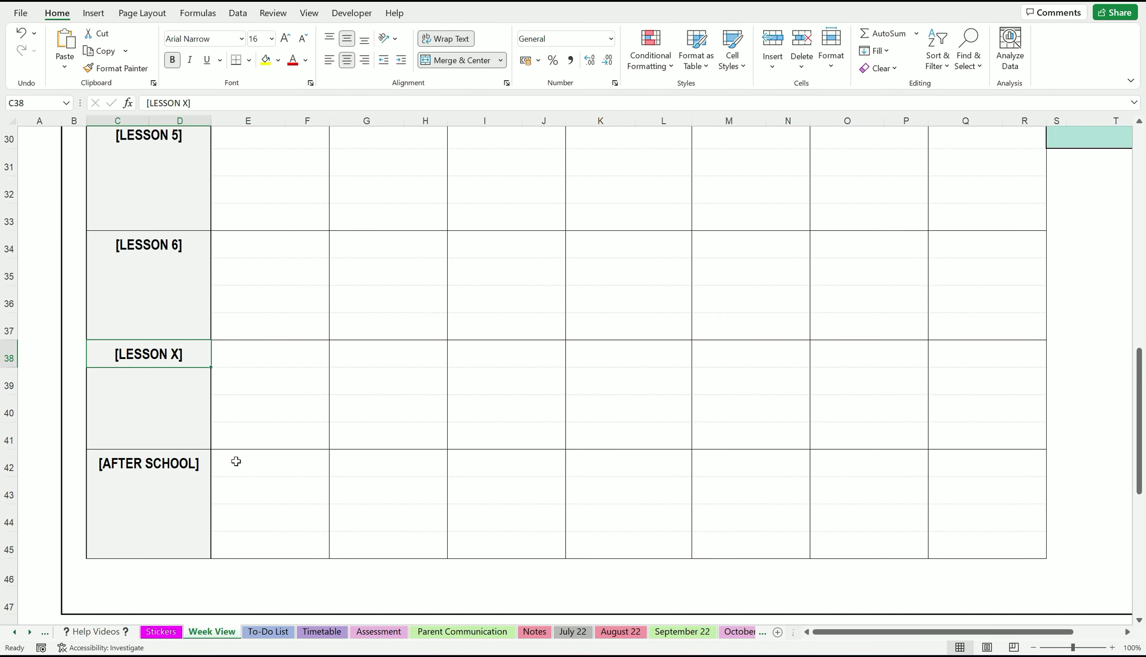
click(426, 456)
scroll(425, 455, up, 2)
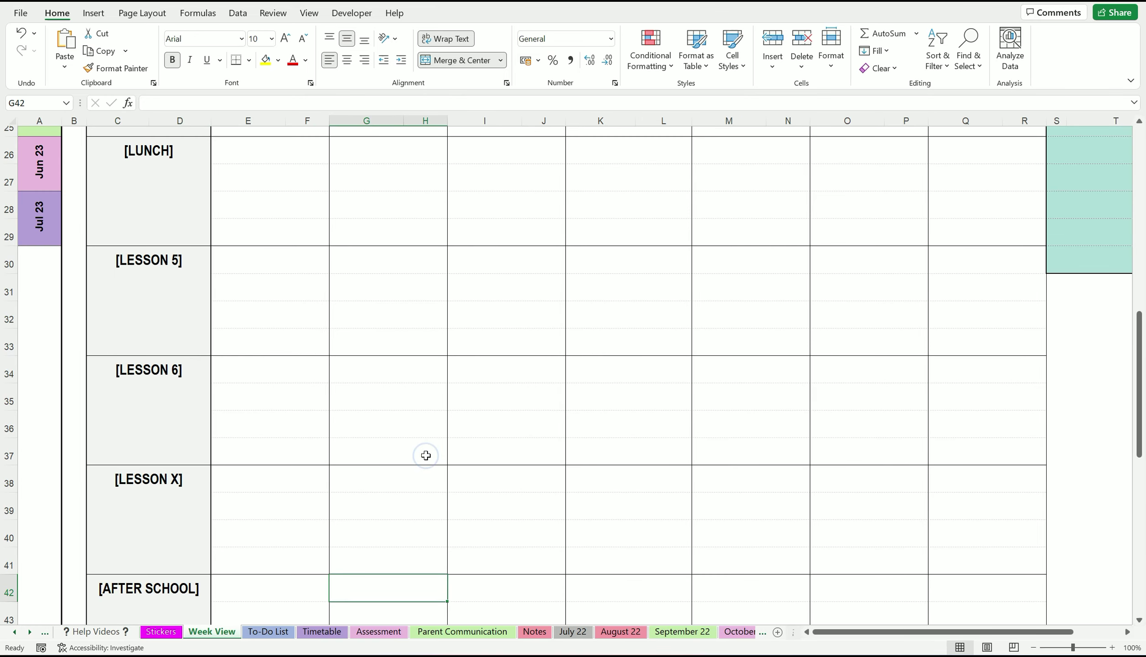
scroll(425, 454, down, 1)
Delete rows 34–46 (Lesson 6, Lesson X, After School) and return to the sheet's top
click(13, 287)
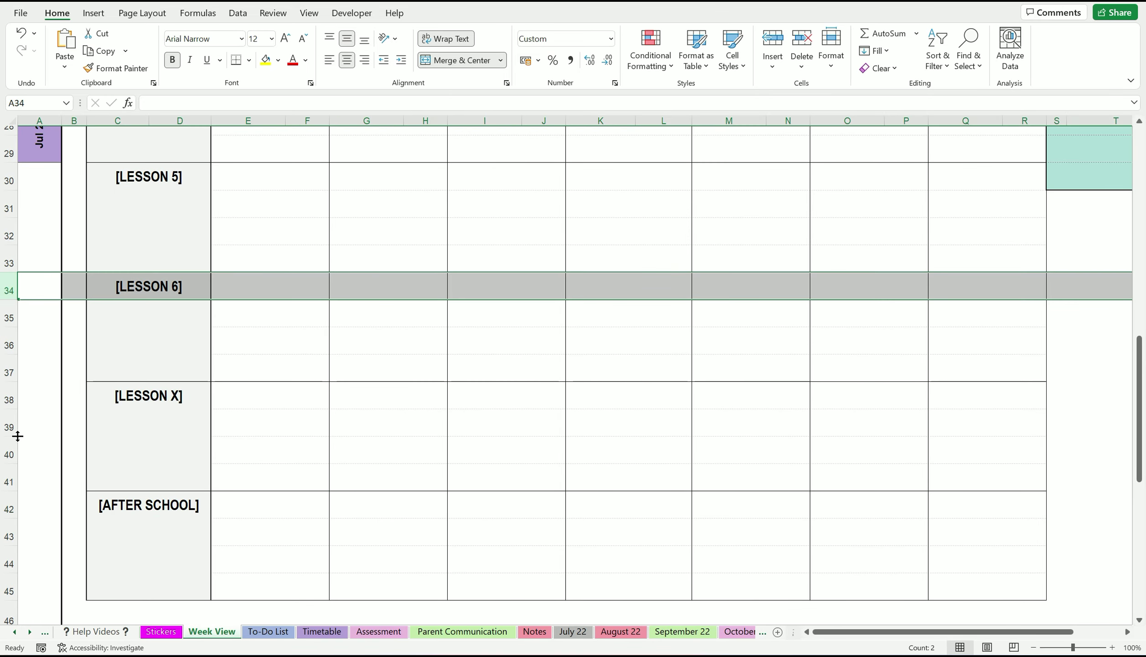
scroll(18, 437, down, 2)
shift+click(10, 496)
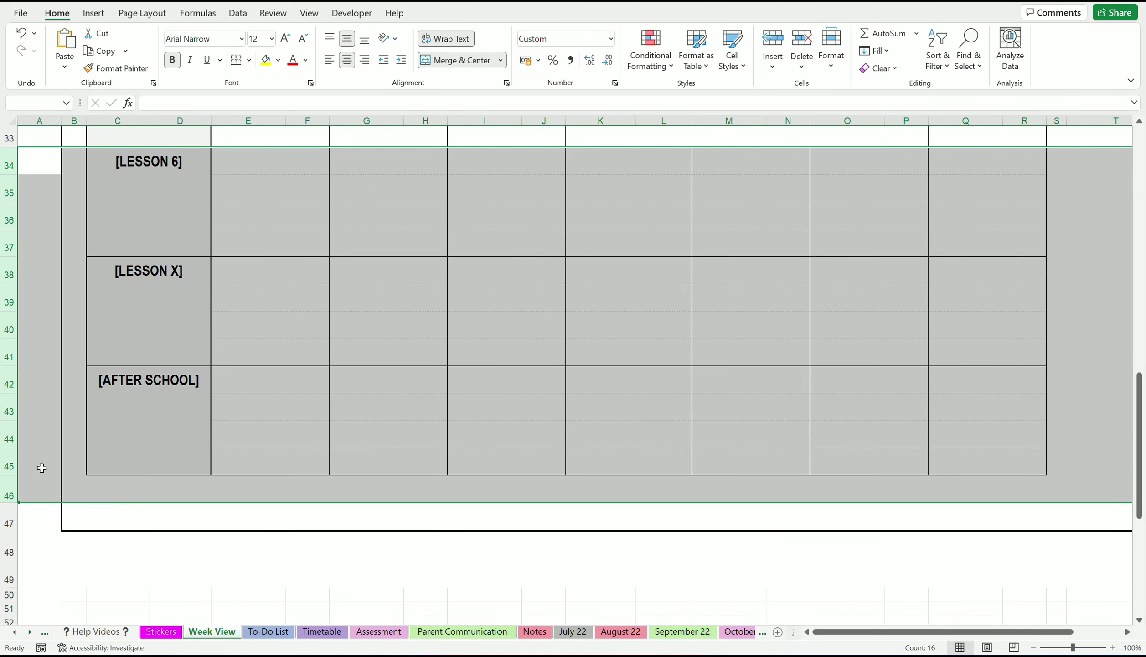
scroll(198, 396, up, 3)
scroll(225, 432, down, 2)
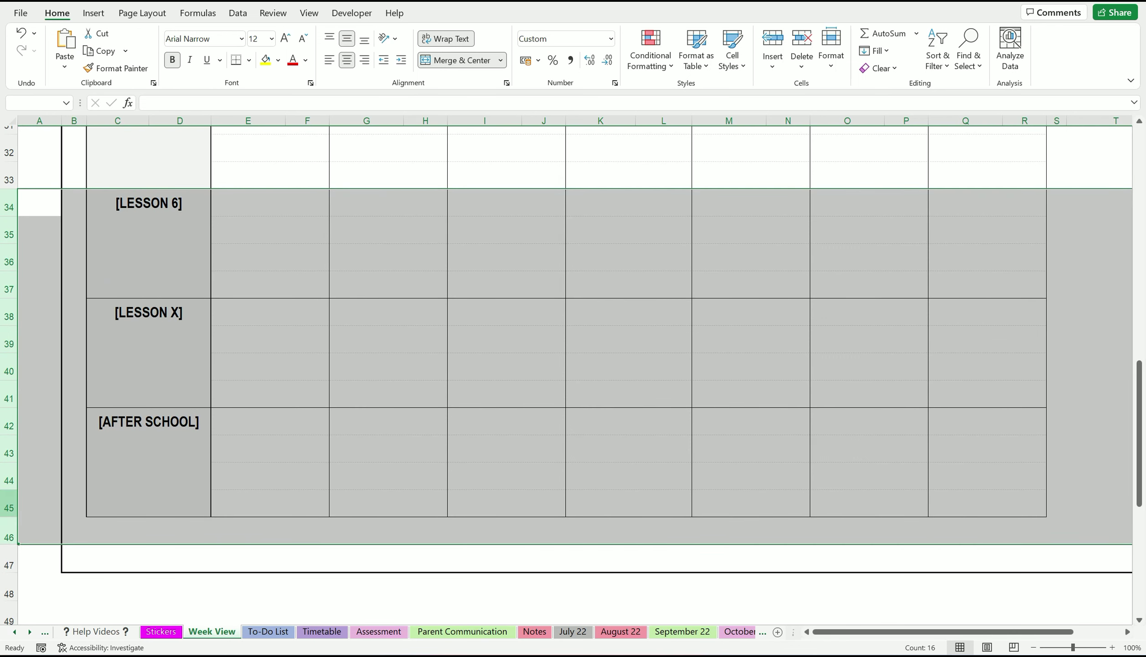
click(84, 311)
click(10, 203)
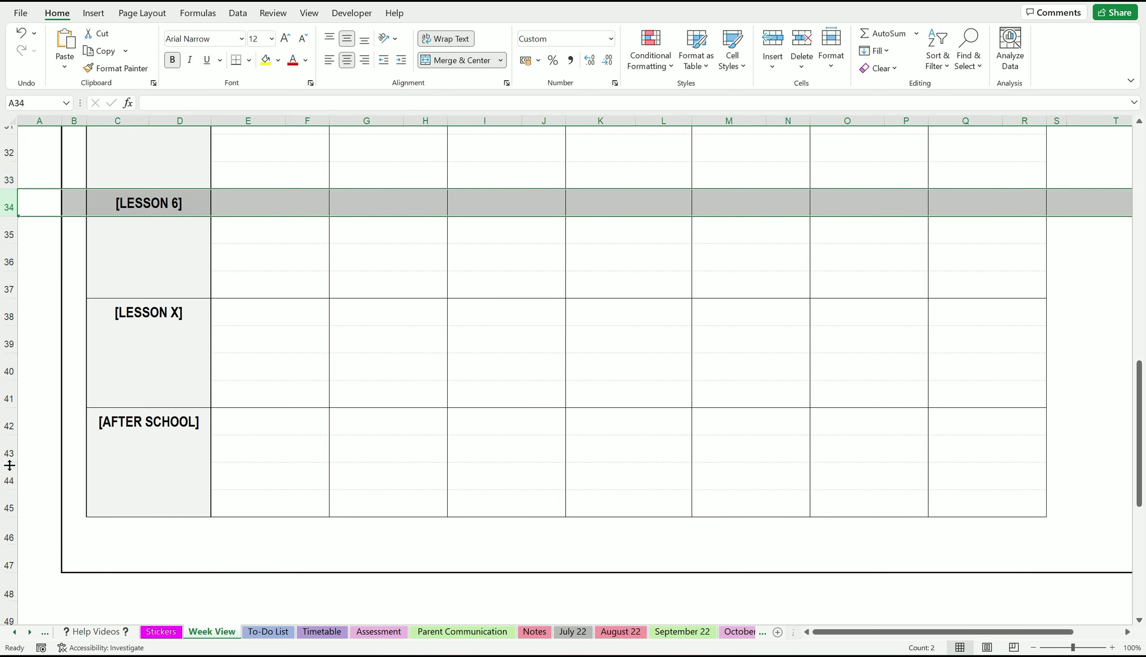
drag(9, 203, 9, 537)
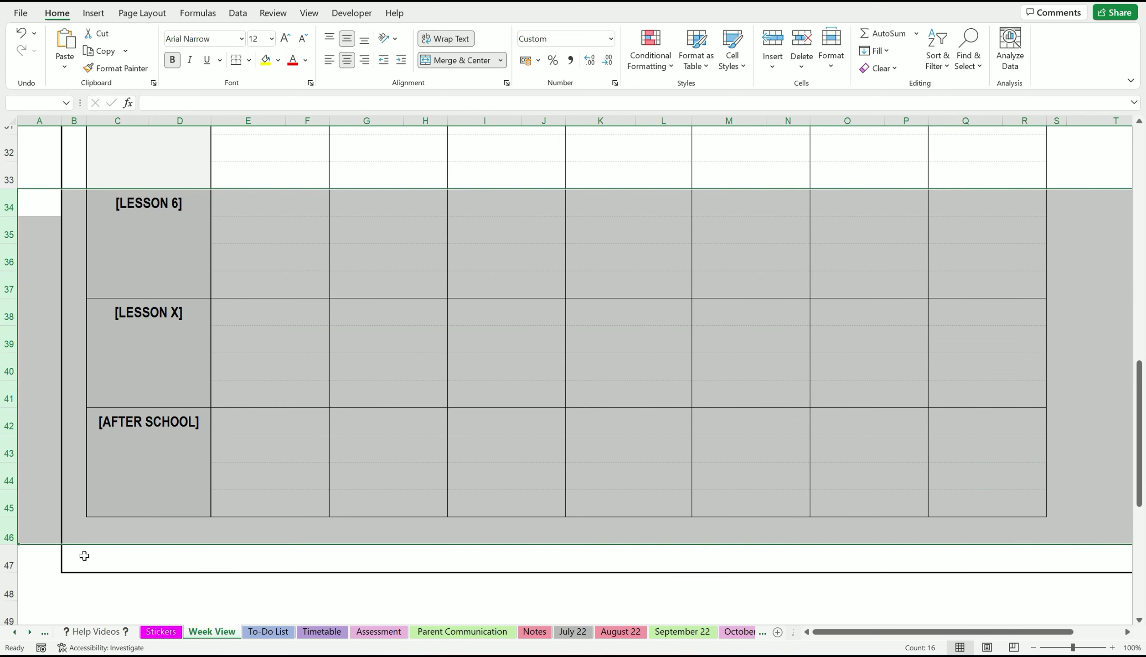
right_click(10, 226)
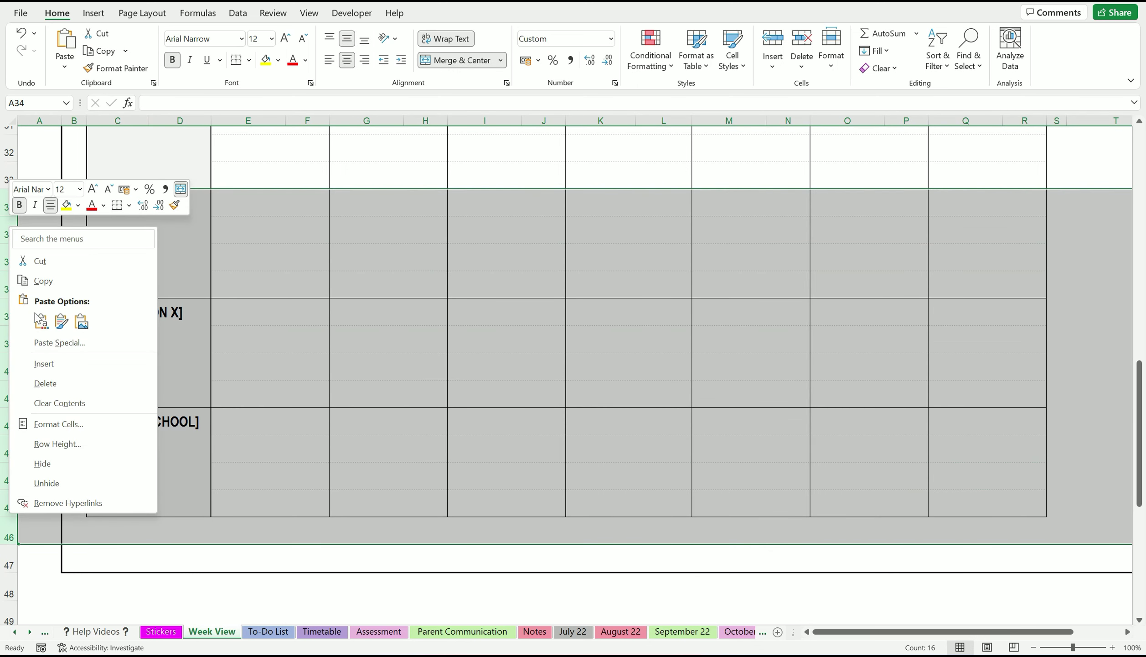
click(44, 379)
click(393, 283)
scroll(416, 303, up, 10)
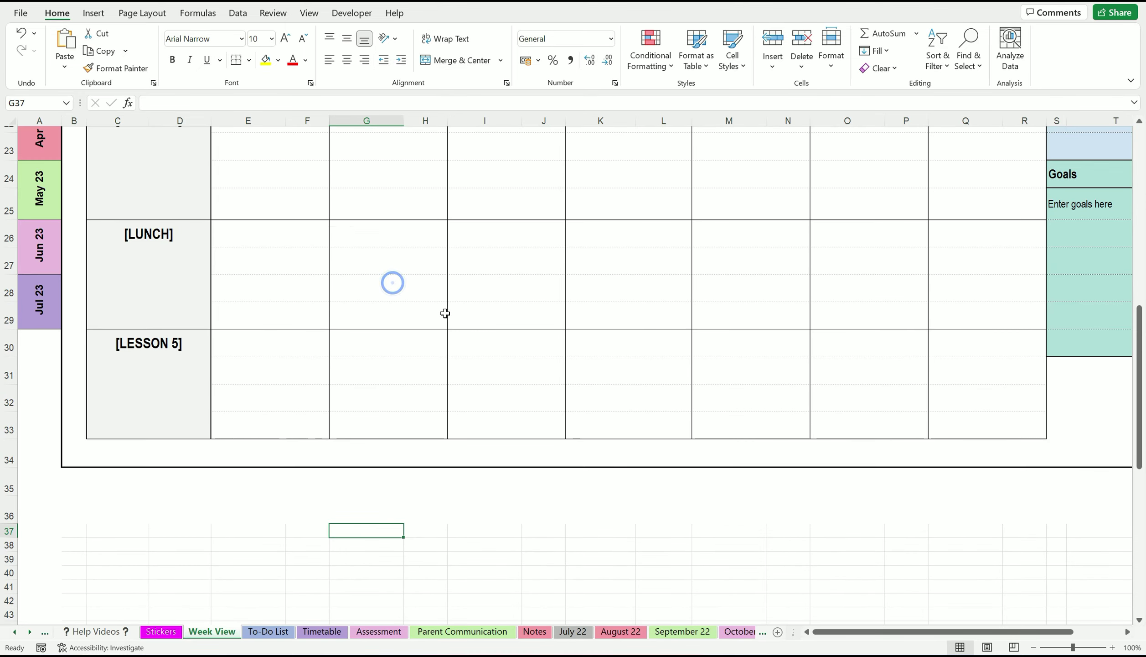